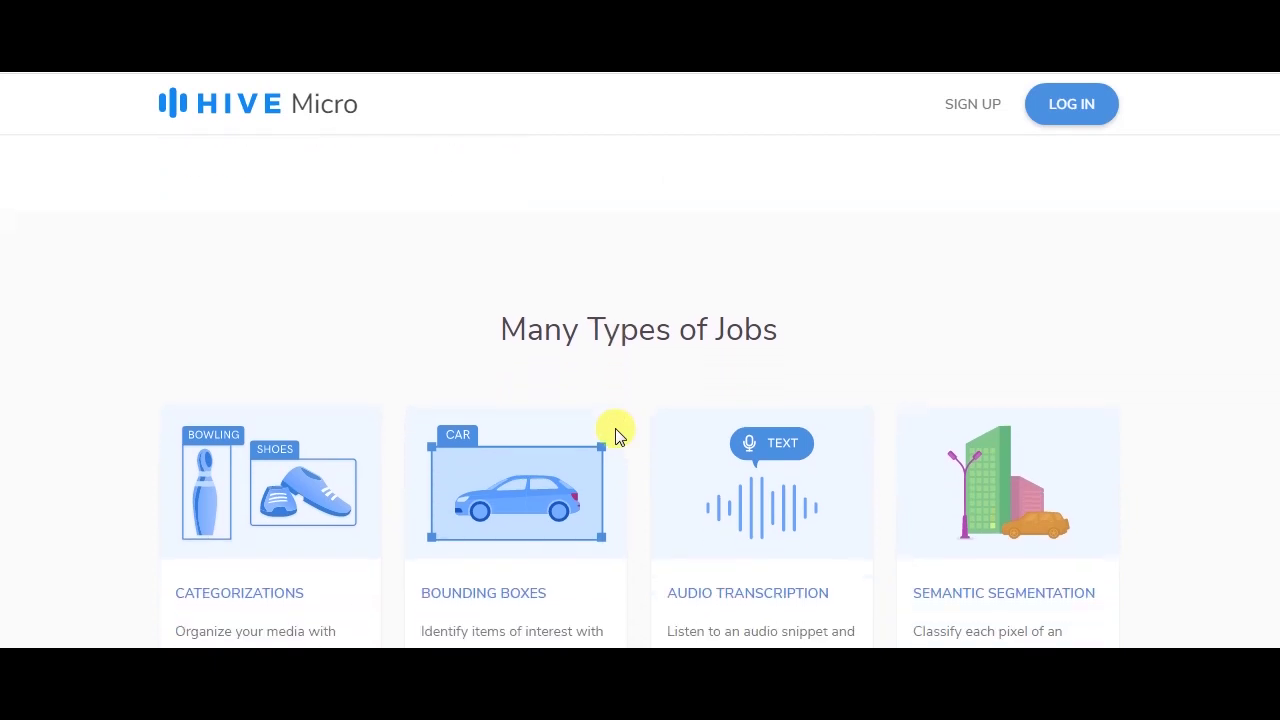
Step: Examine the Hive Micro landing page's job types, community figures, testimonials and FAQ sections
scroll(614, 434, up, 1)
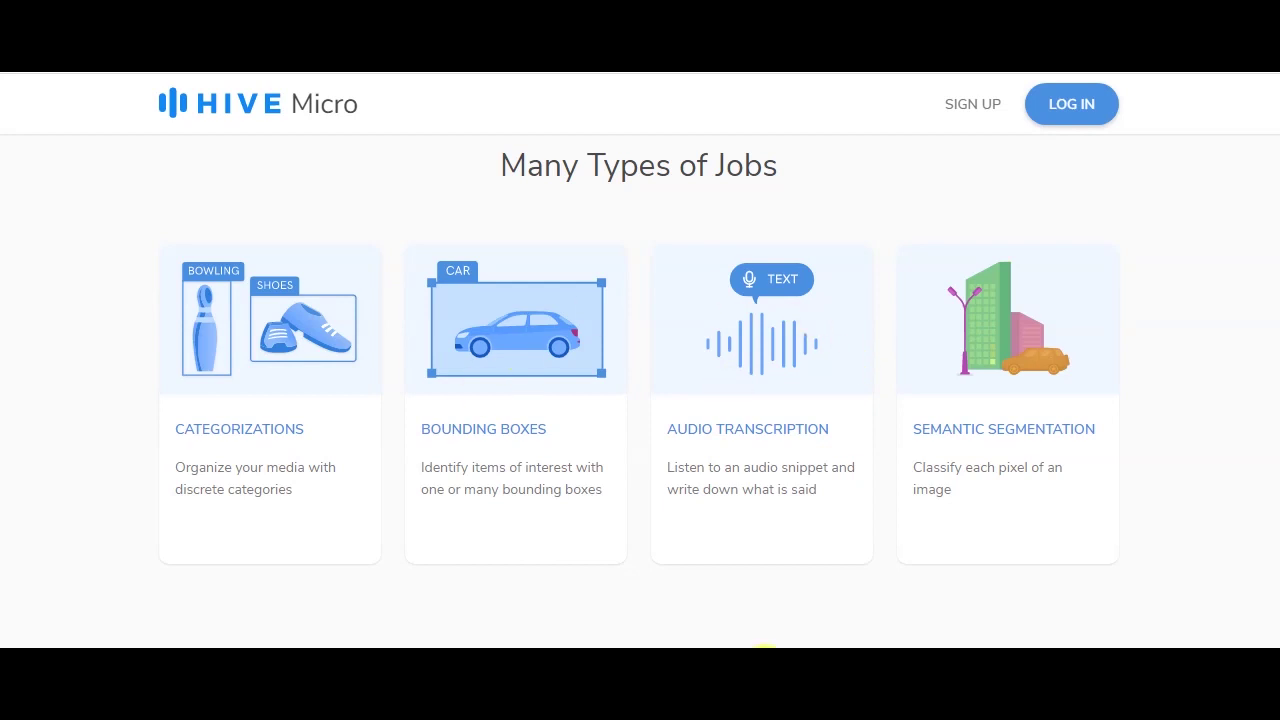
scroll(765, 646, down, 4)
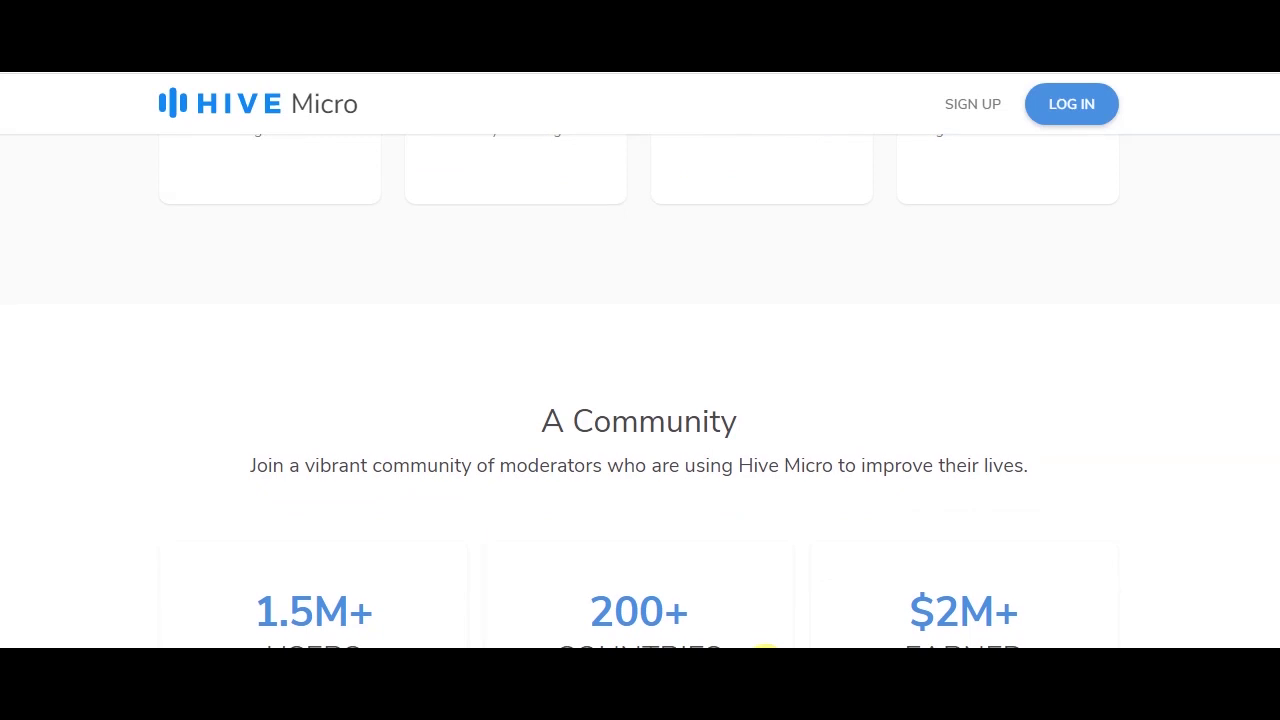
scroll(765, 646, down, 2)
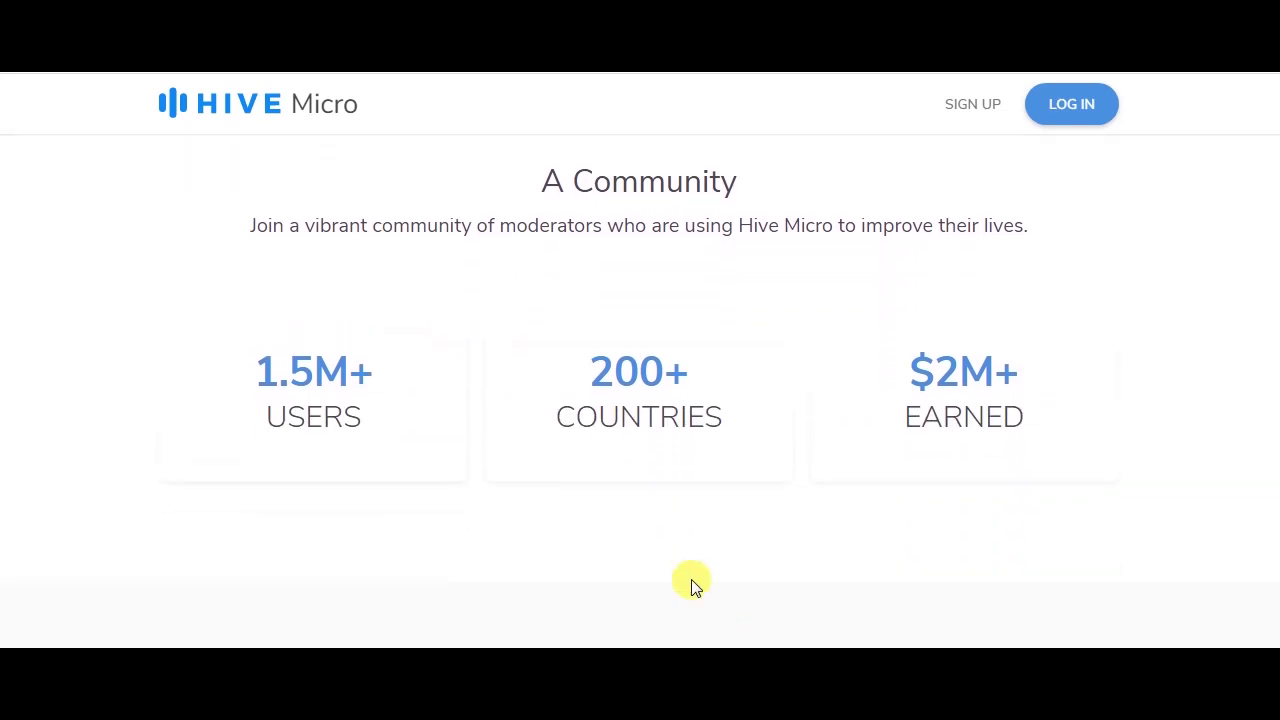
scroll(803, 594, down, 6)
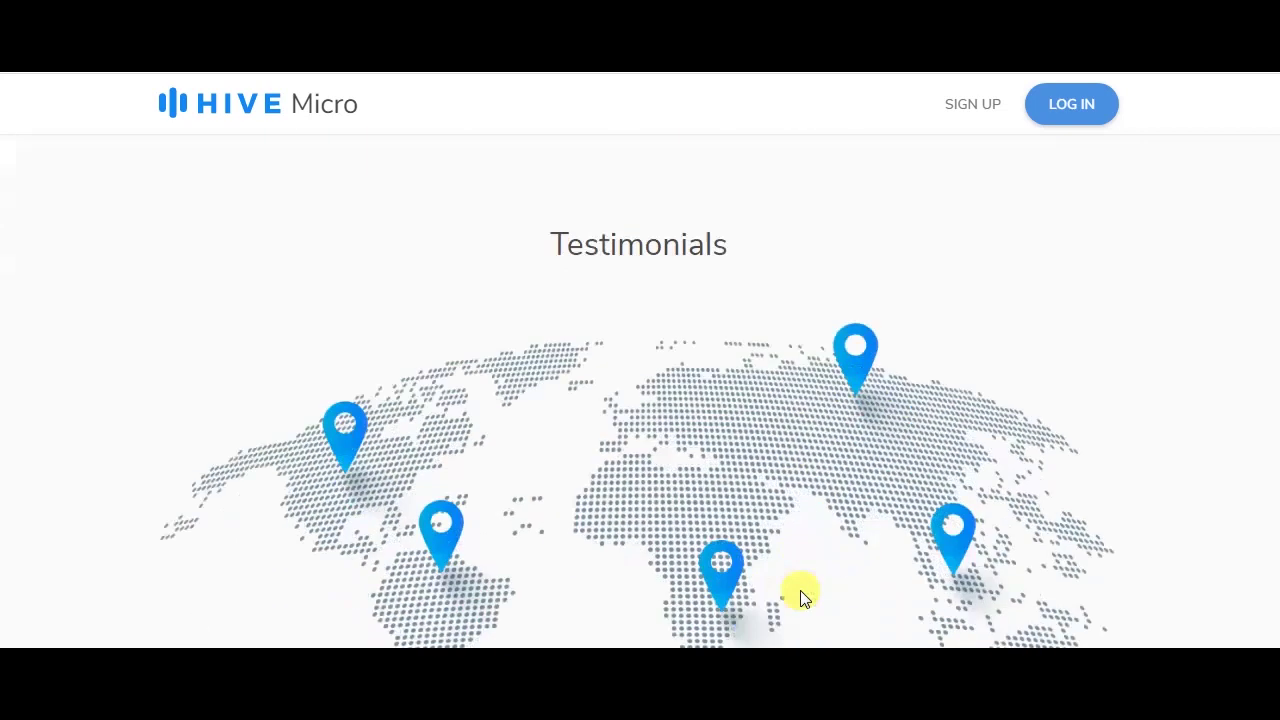
scroll(803, 594, up, 4)
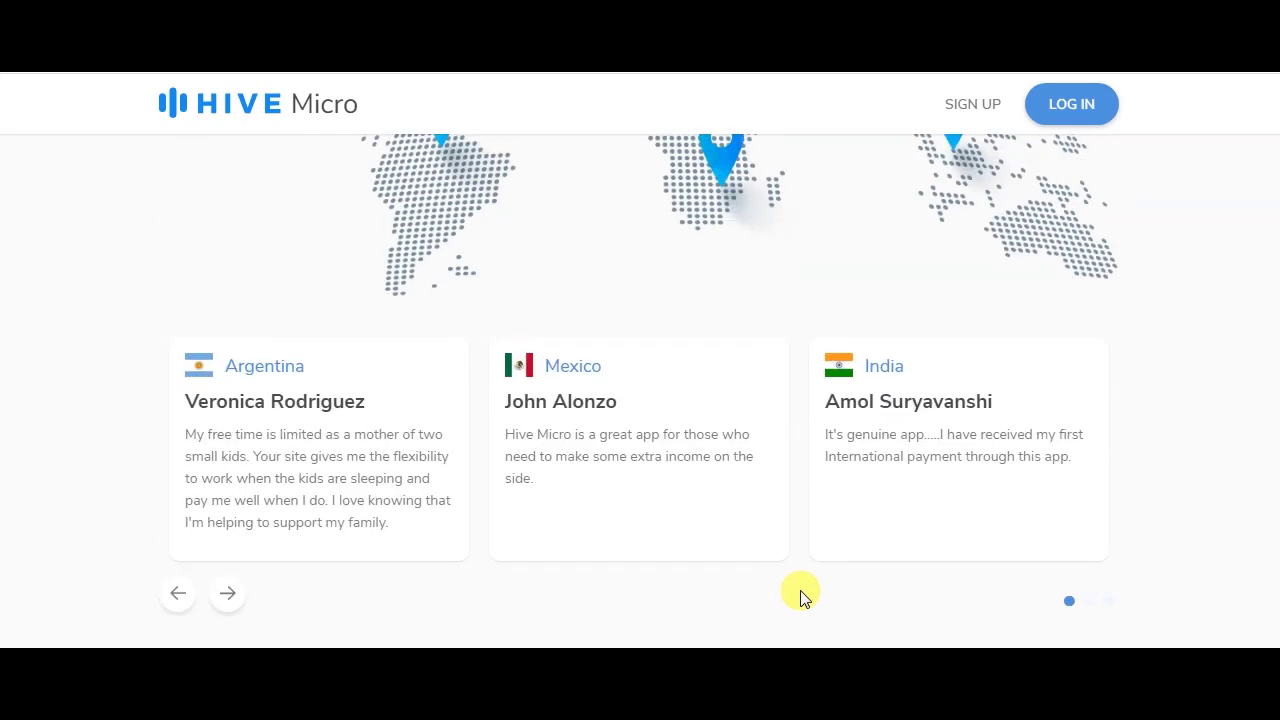
scroll(803, 594, down, 4)
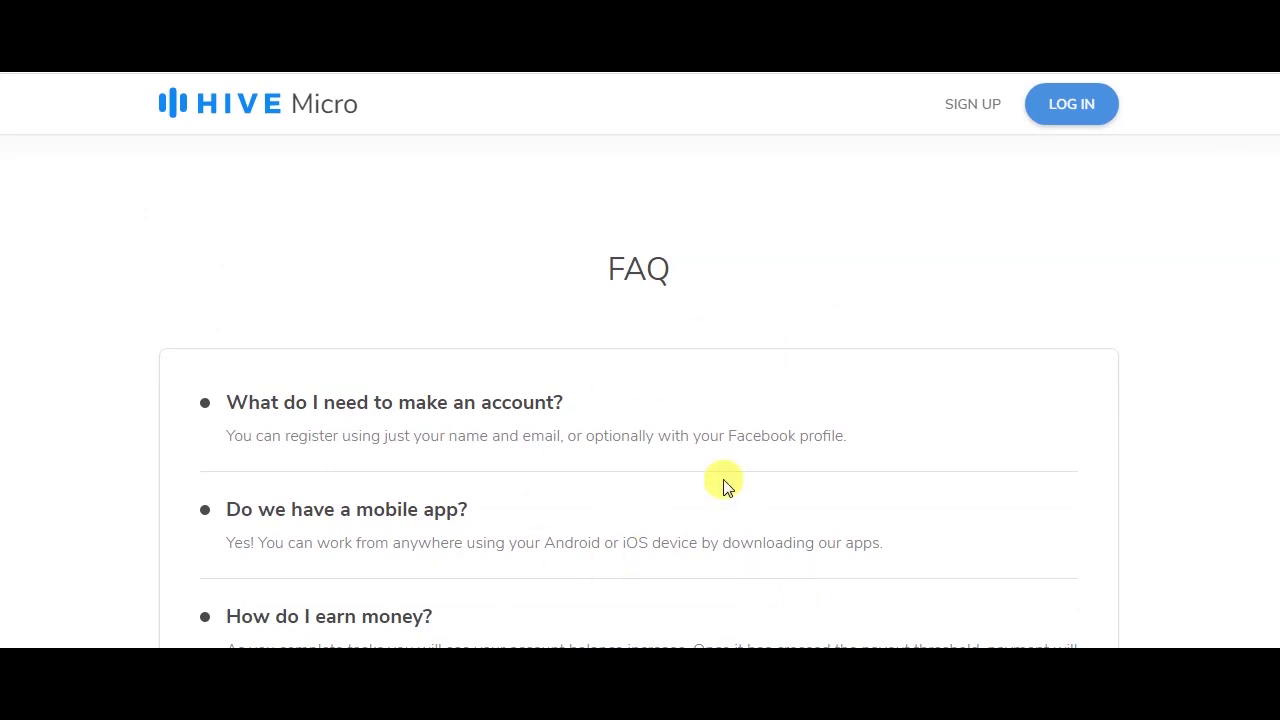
scroll(725, 485, up, 4)
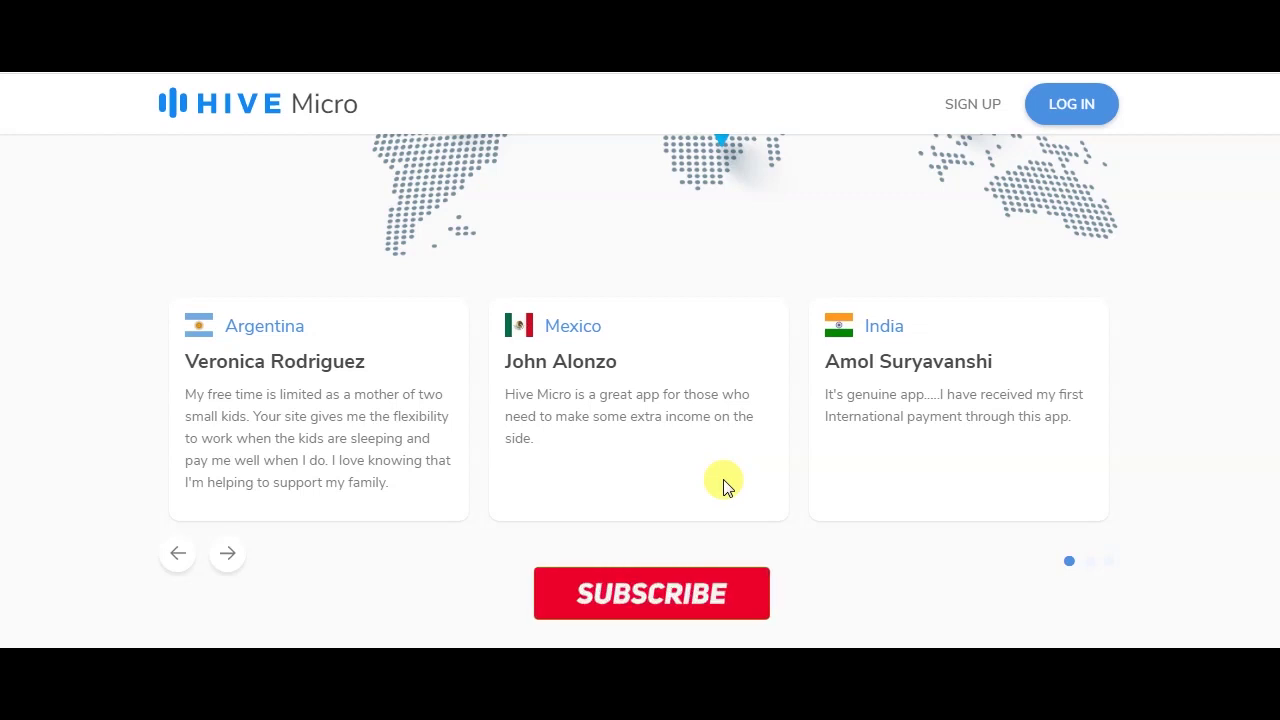
scroll(725, 485, up, 4)
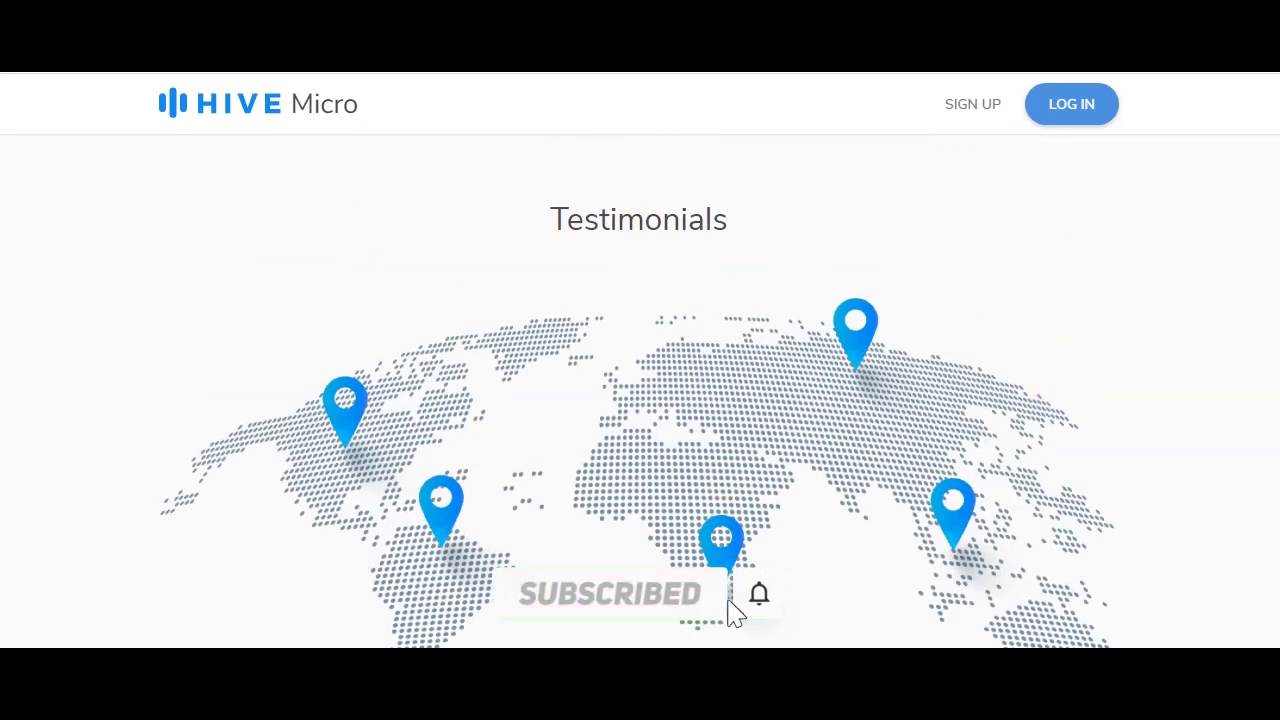
scroll(1046, 414, up, 2)
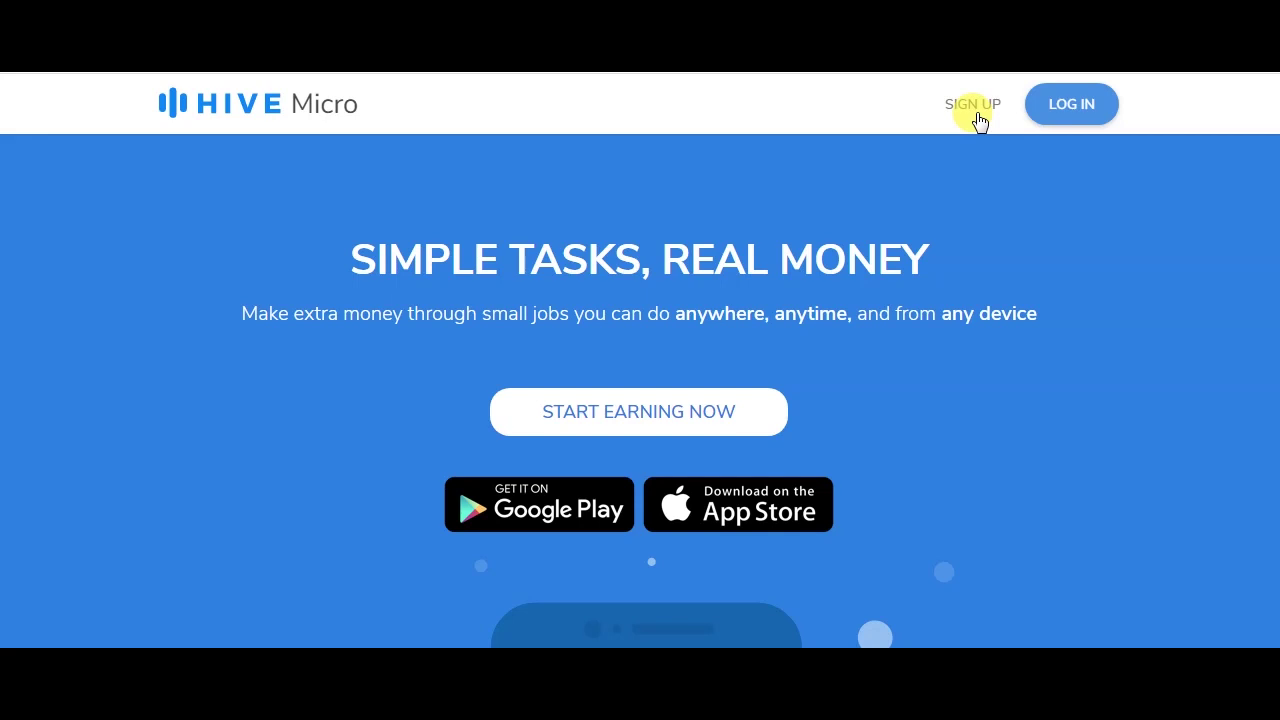
Step: Open the sign-up form and review its fields, including the available language options
click(975, 106)
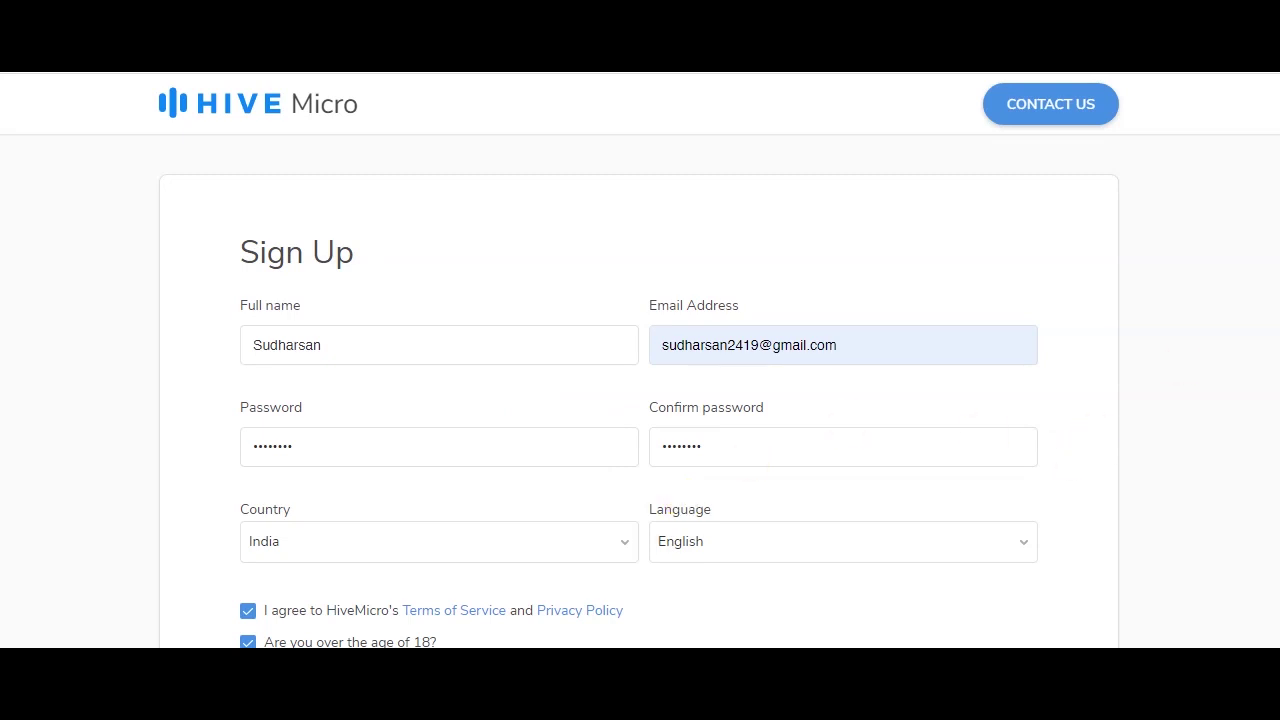
scroll(640, 400, down, 3)
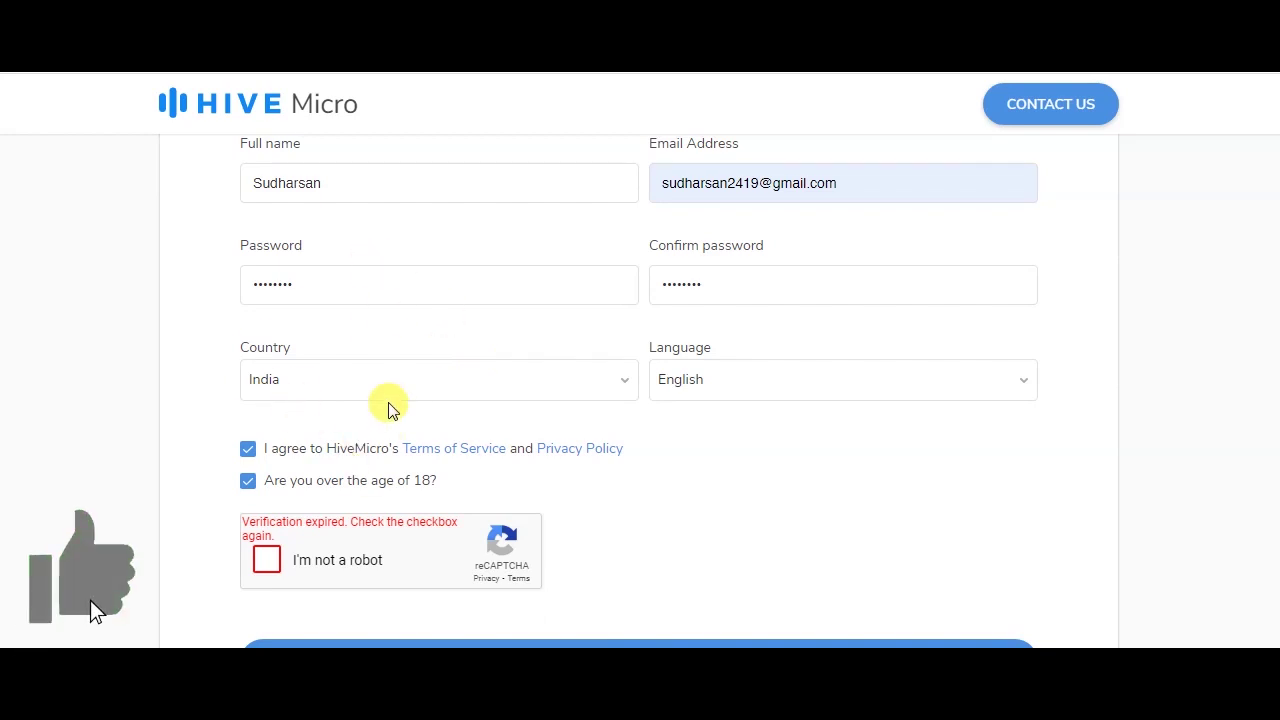
click(726, 390)
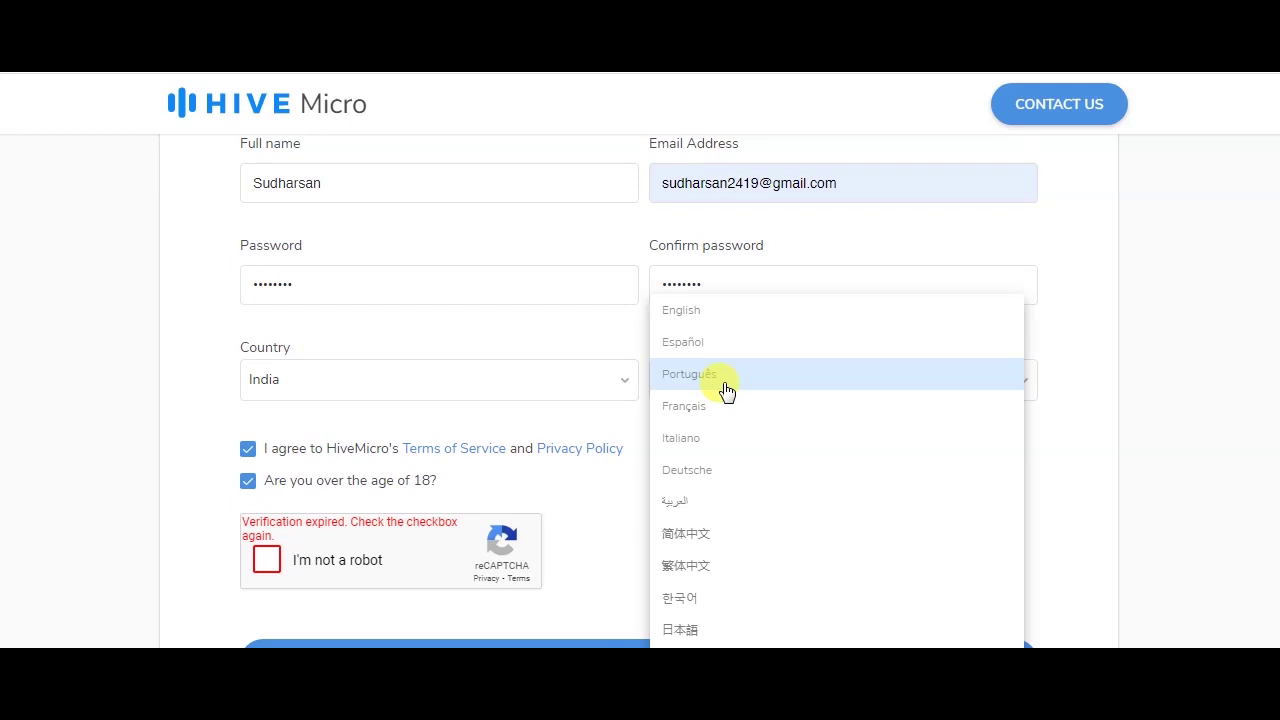
click(1186, 386)
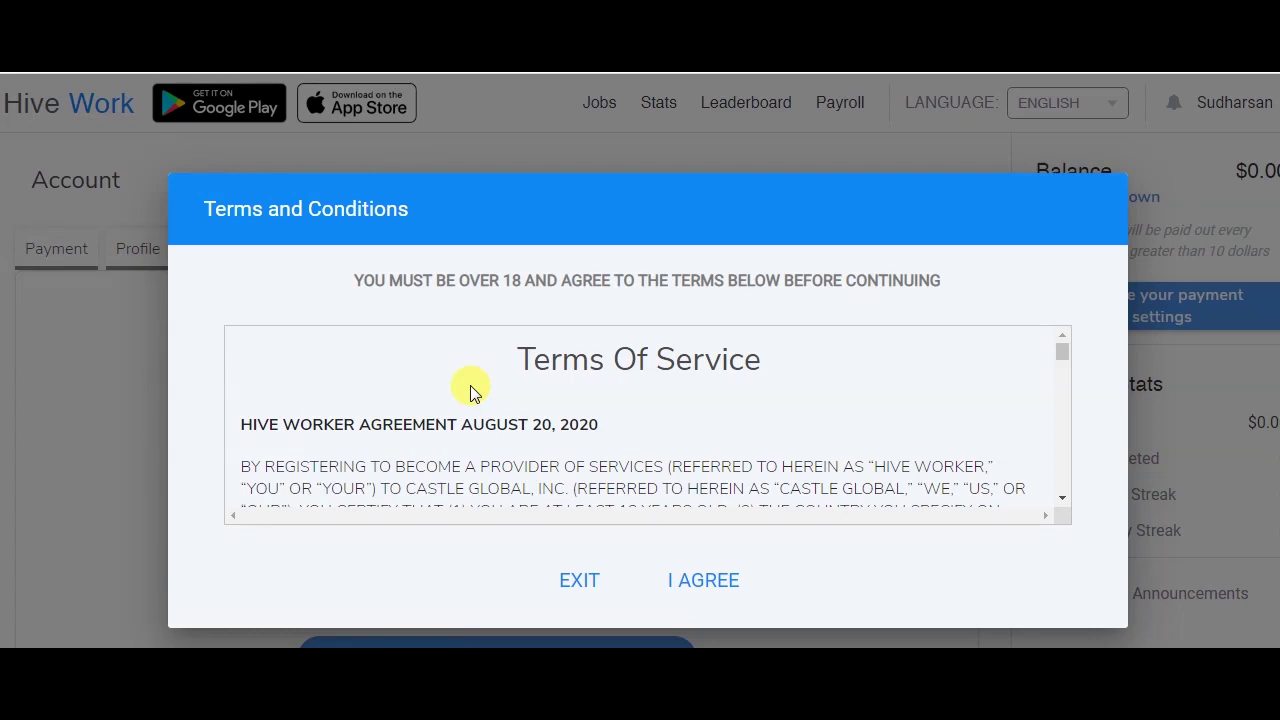
Step: Agree to the Terms and Conditions, then draw a handwritten signature in the account's signature box and submit it
click(720, 598)
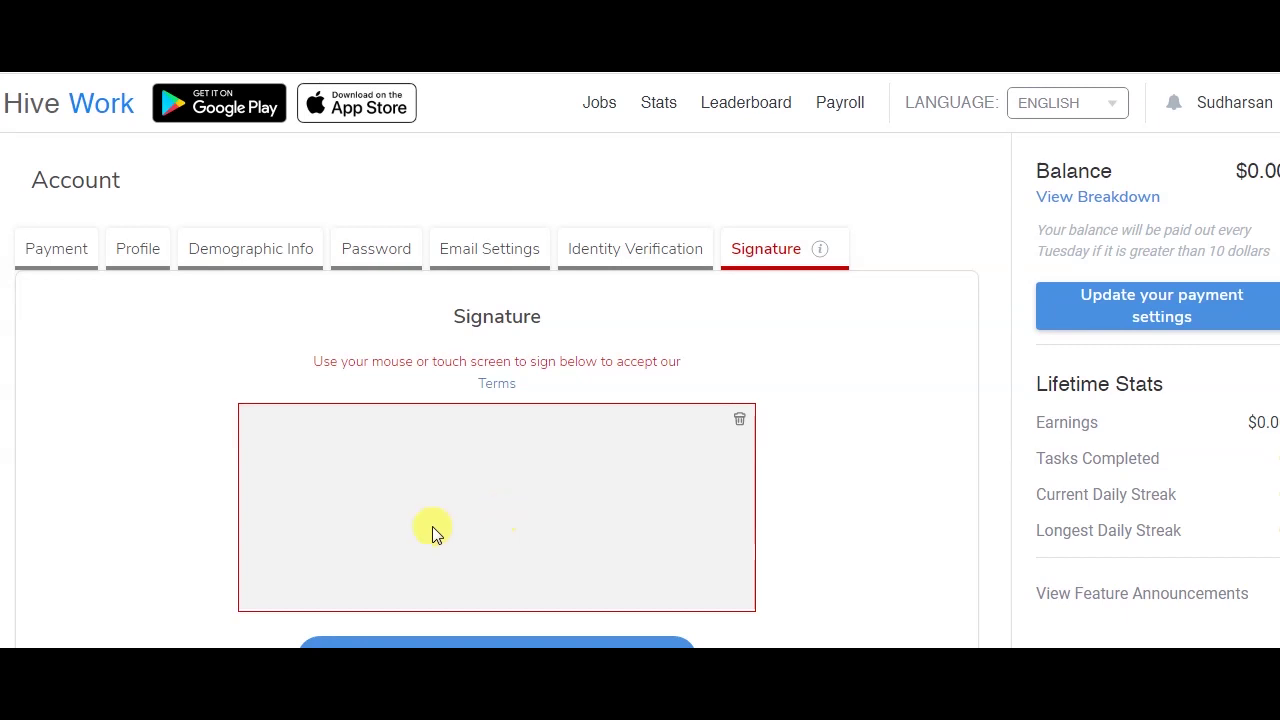
drag(340, 548, 416, 360)
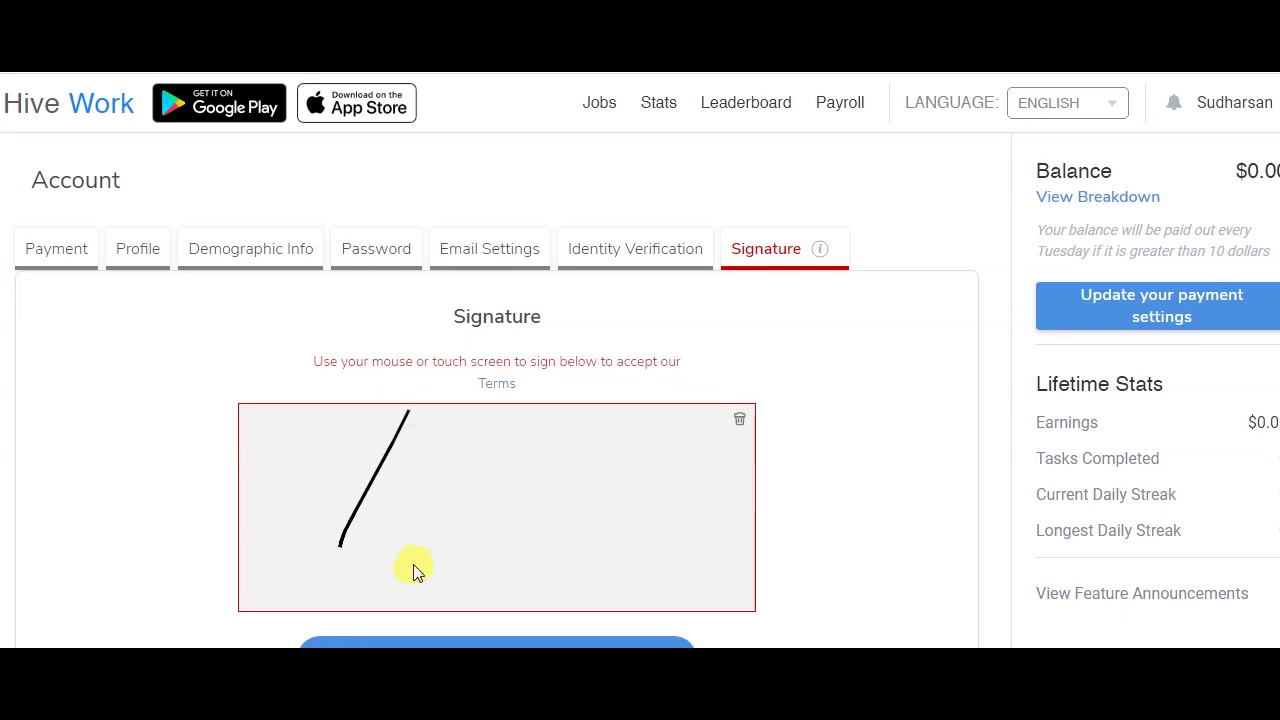
drag(377, 543, 531, 516)
click(562, 645)
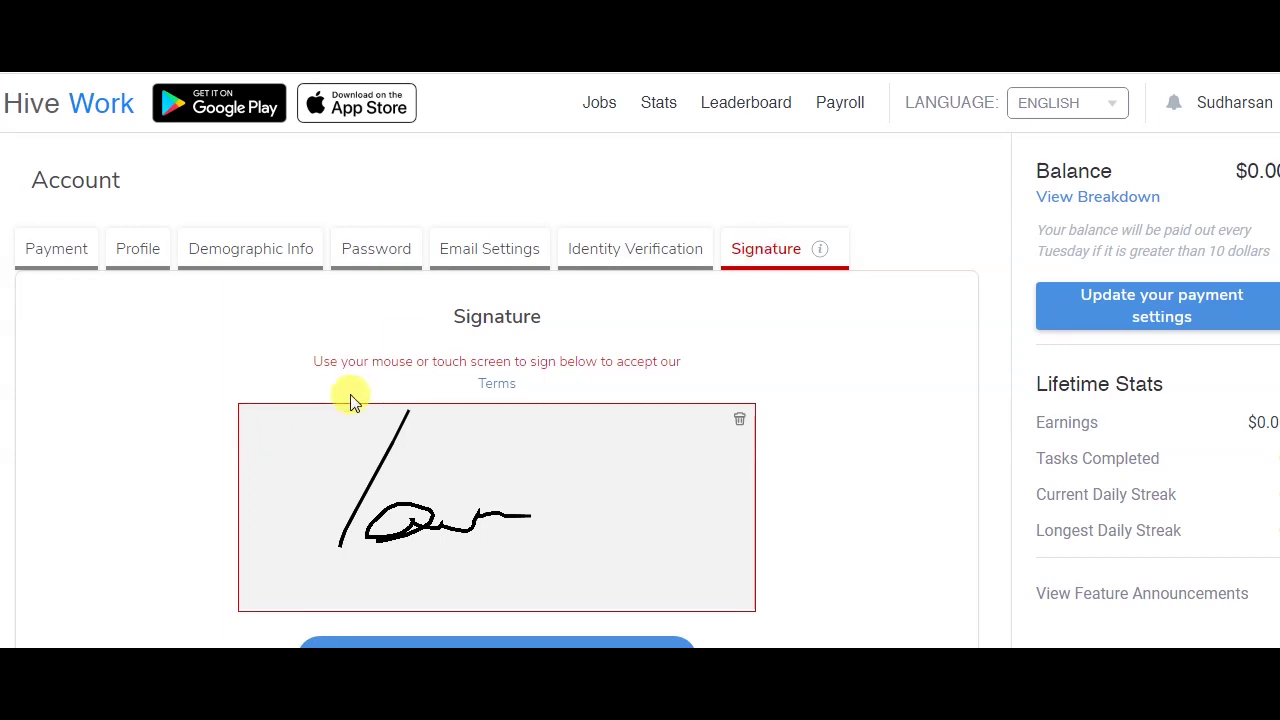
Step: In the payment settings, try a $25 minimum payout threshold, return it to $10, and view the payment methods
click(62, 252)
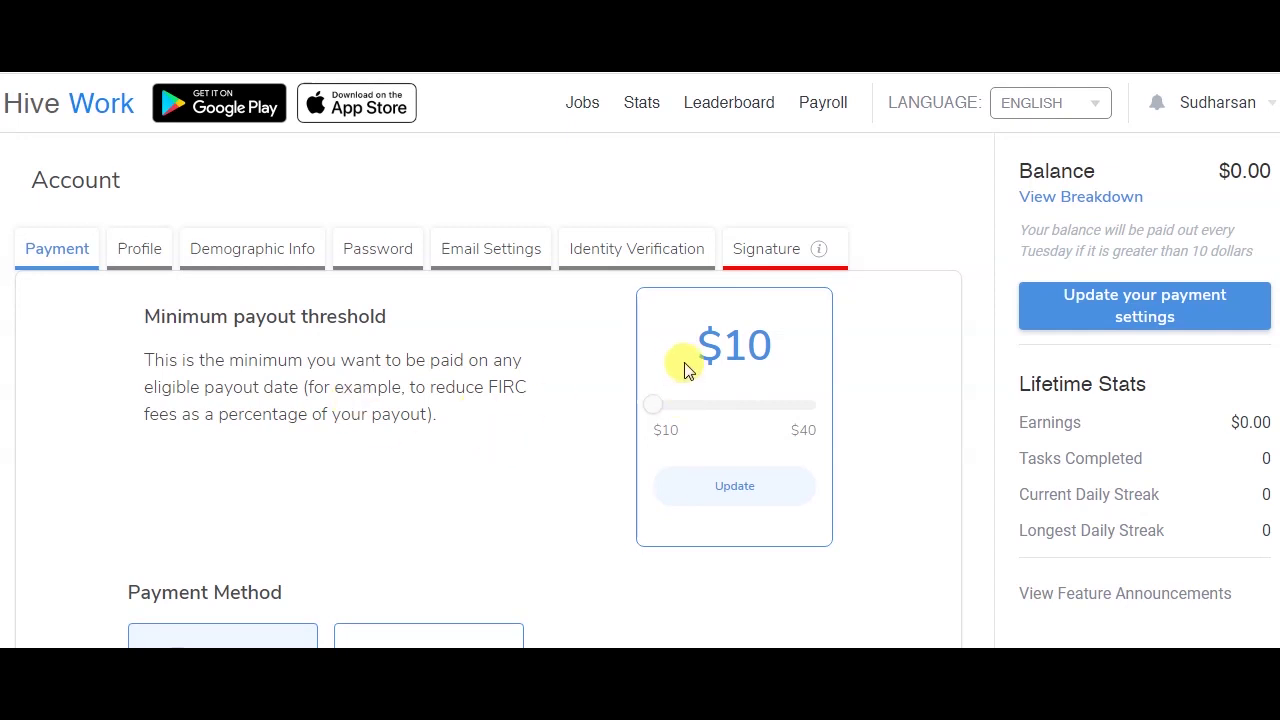
drag(652, 407, 735, 425)
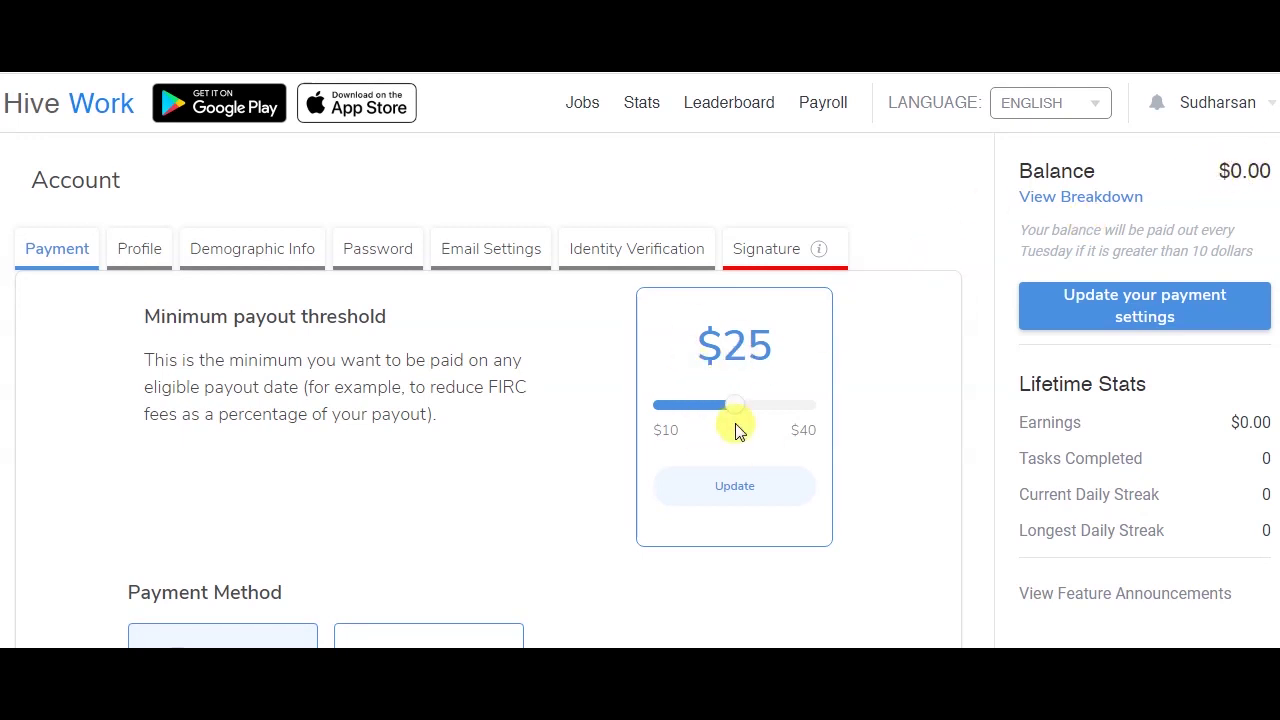
drag(729, 405, 624, 432)
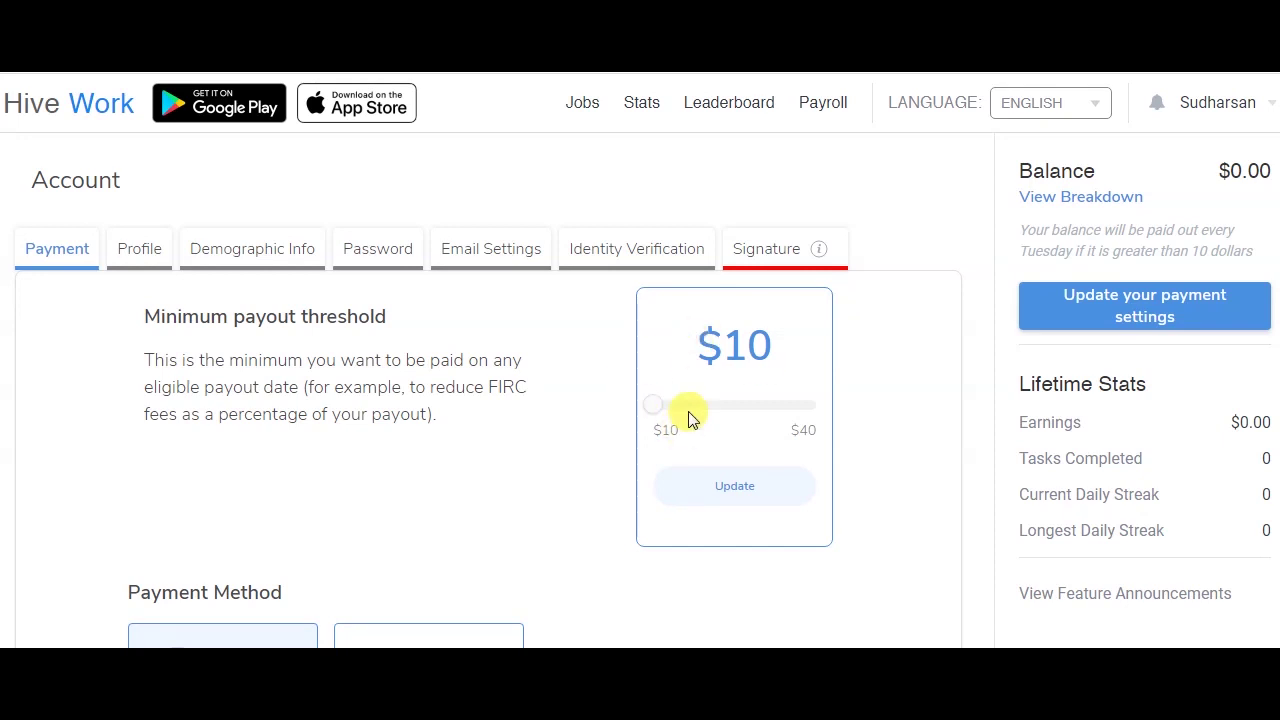
scroll(640, 390, down, 2)
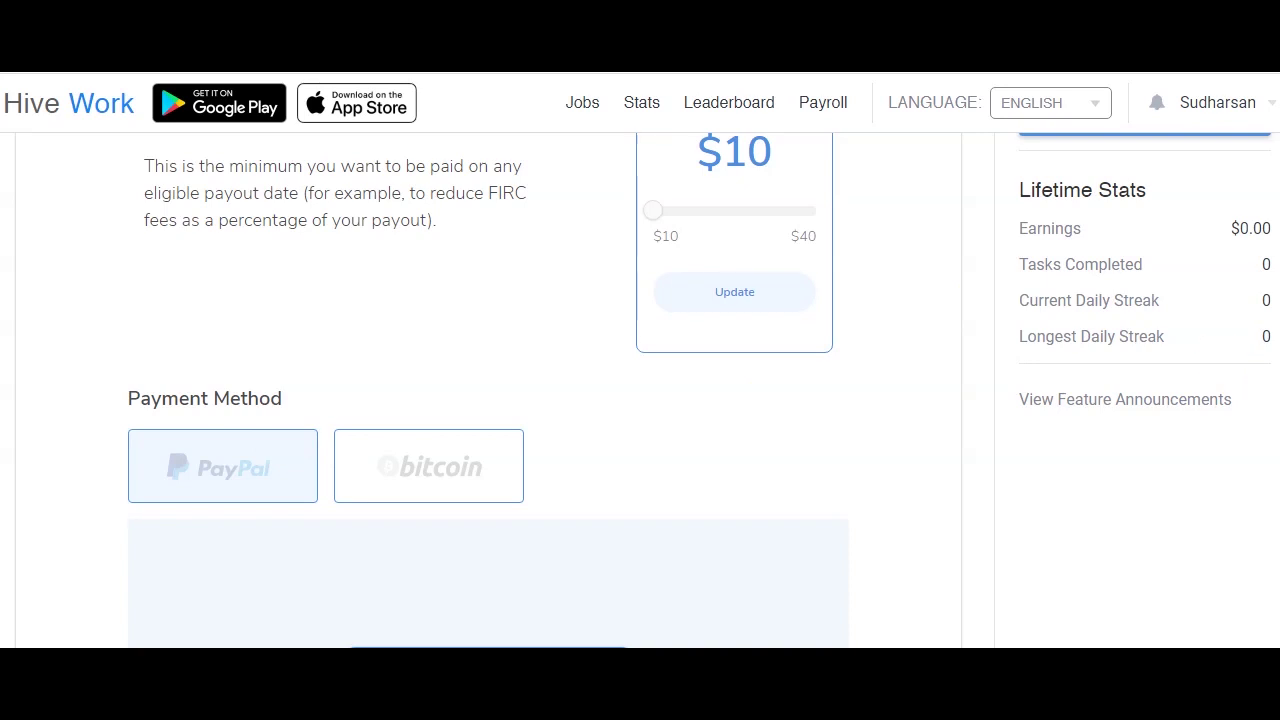
scroll(640, 390, up, 2)
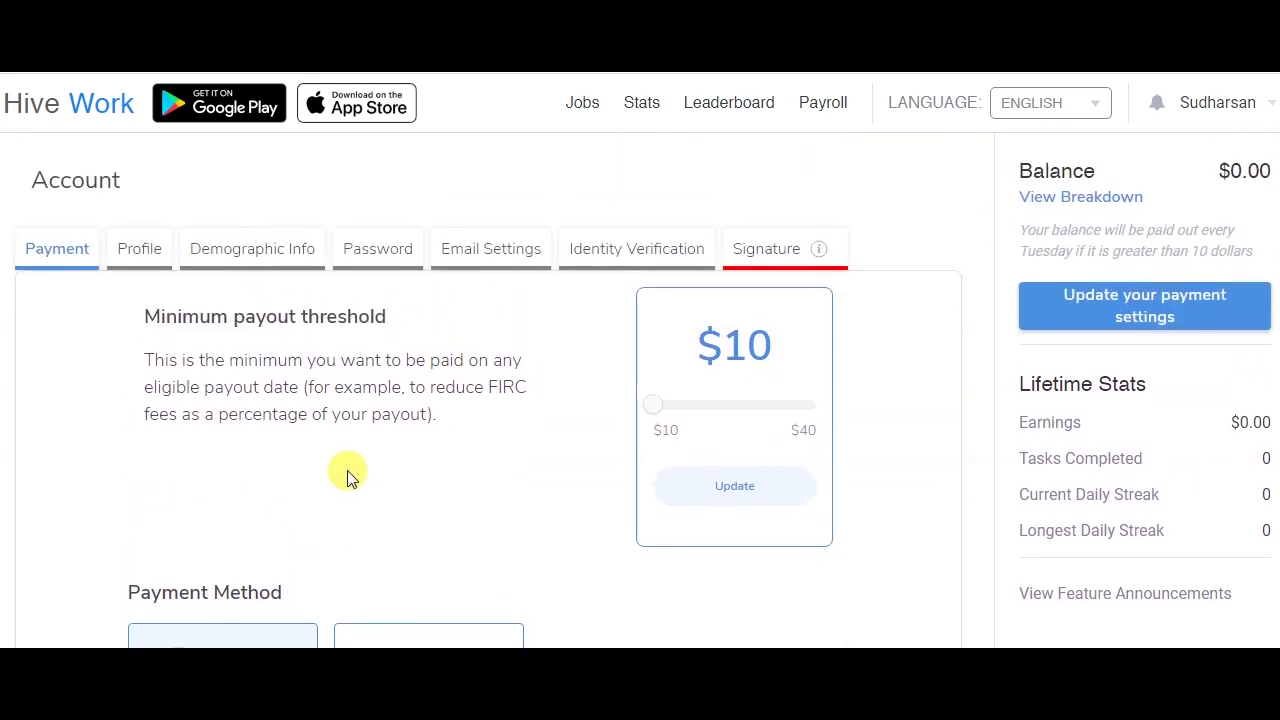
Step: Review the account profile's name, email, phone number, billing address and country fields
click(139, 248)
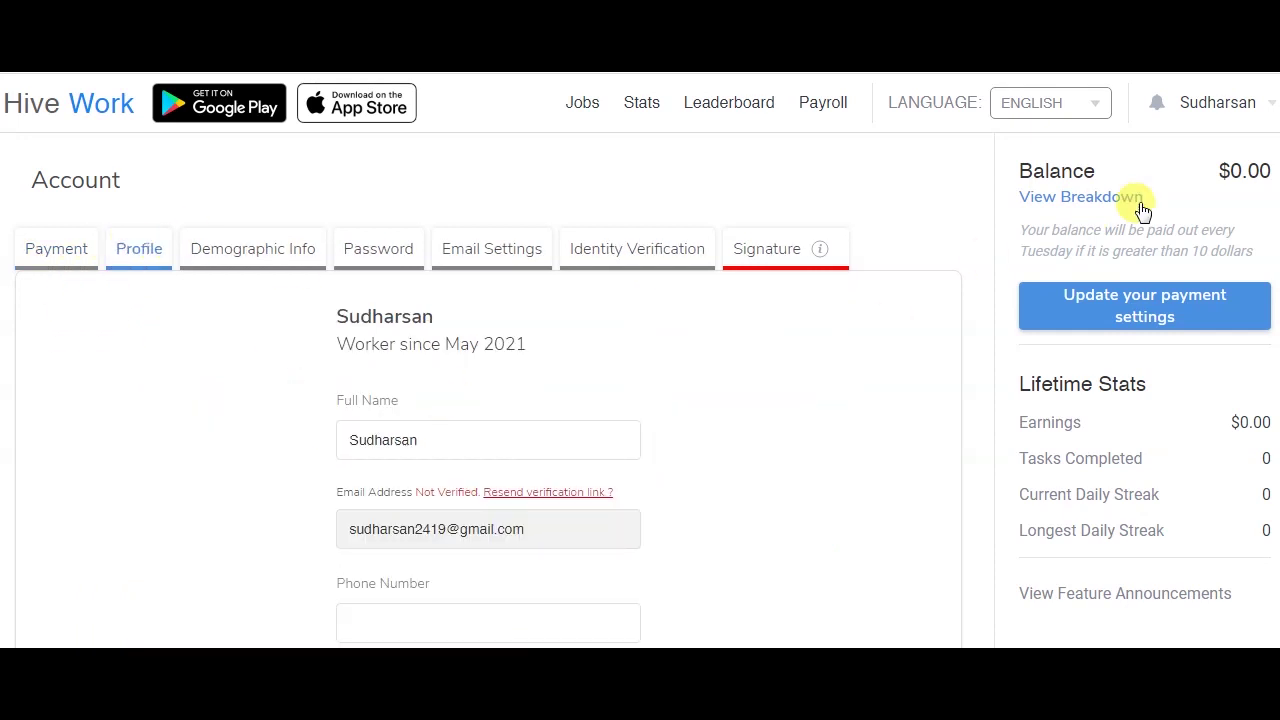
scroll(895, 325, down, 4)
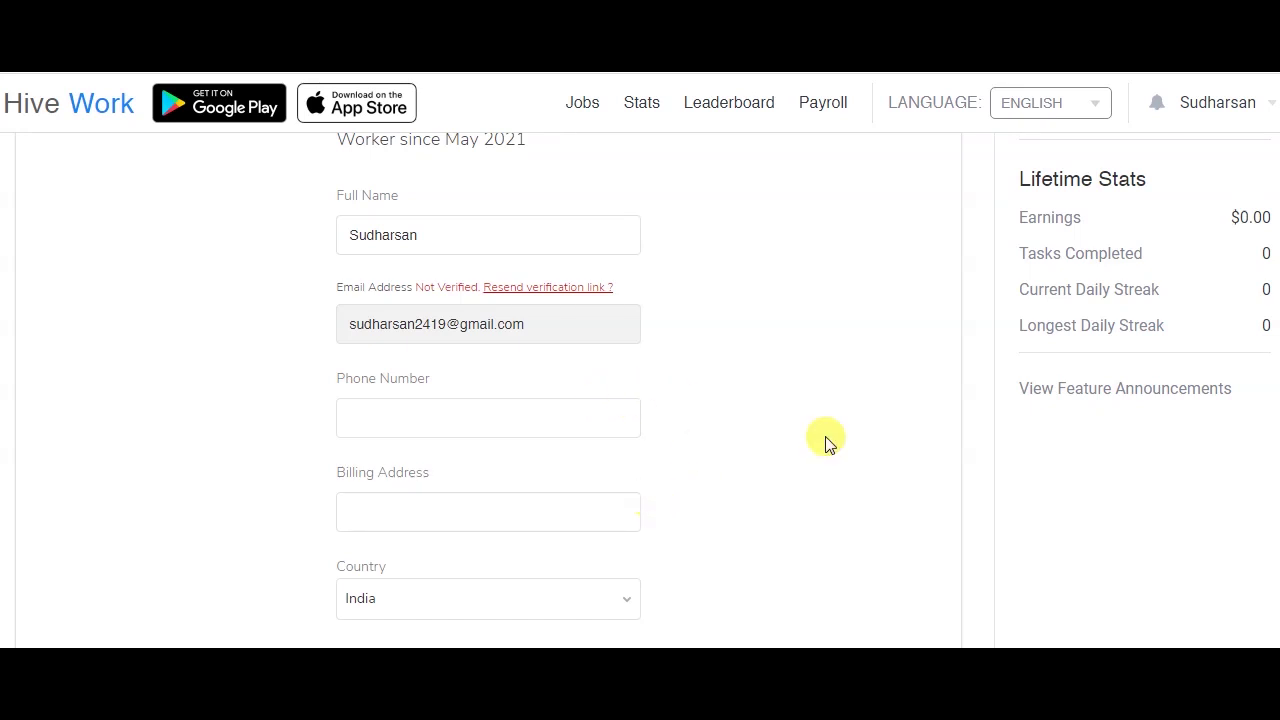
scroll(868, 447, down, 1)
scroll(868, 447, up, 2)
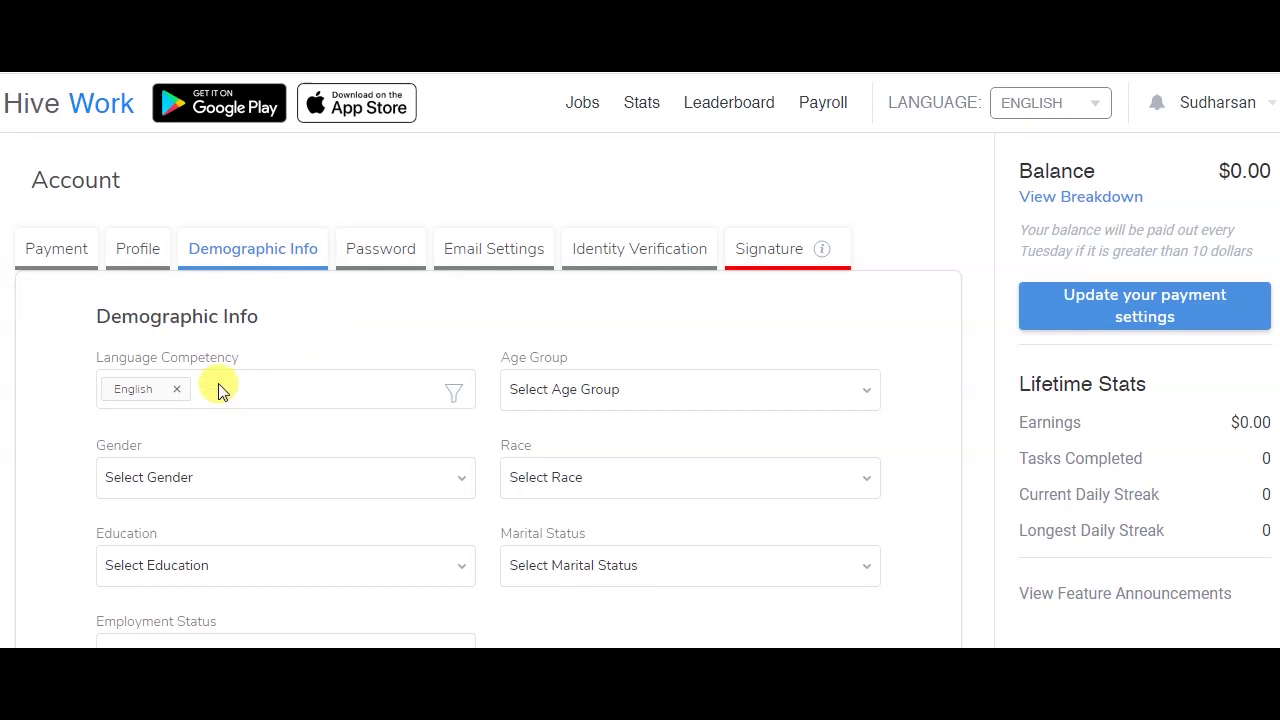
Step: In the demographic info, set the age group to 18-25, gender to Male and race to Indian
click(623, 389)
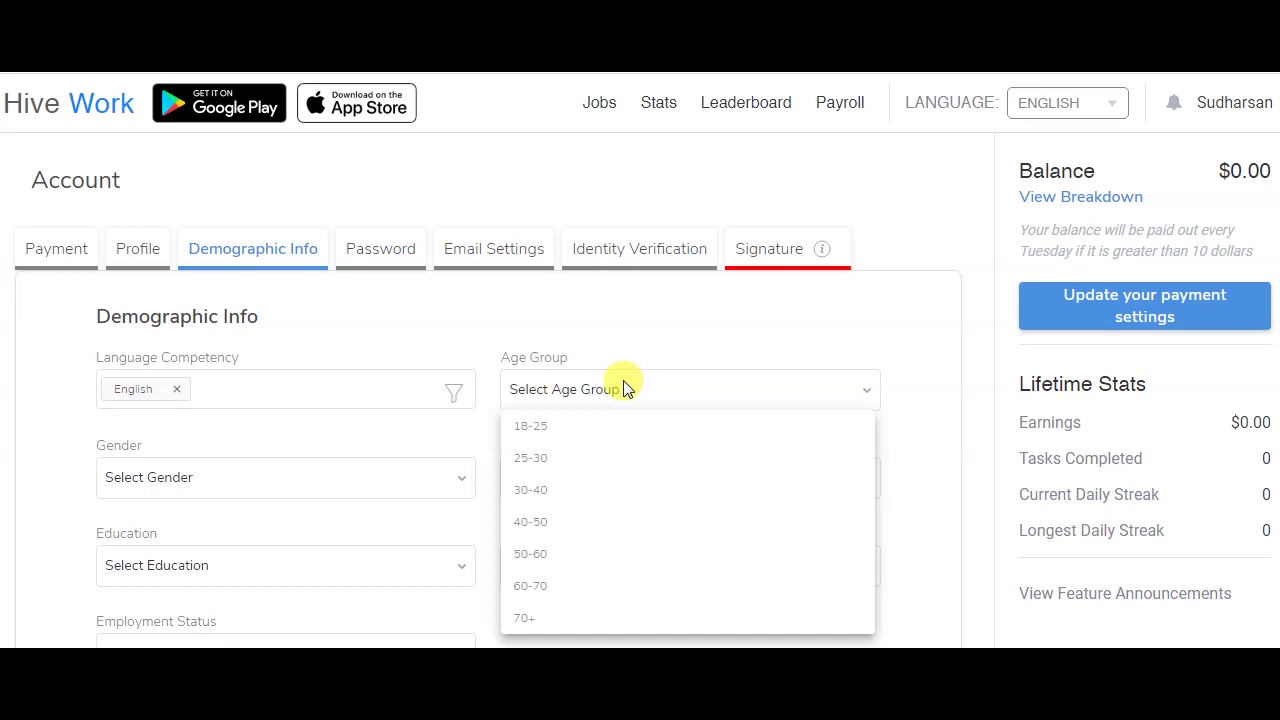
click(567, 435)
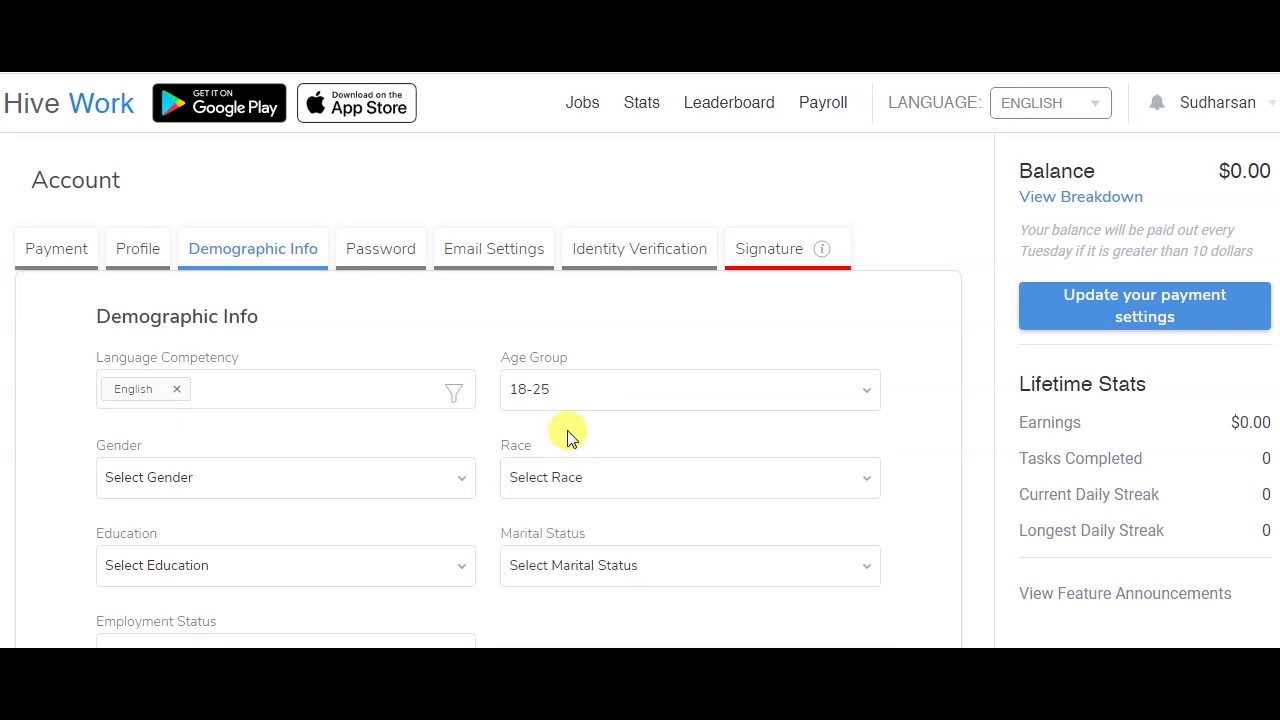
click(222, 477)
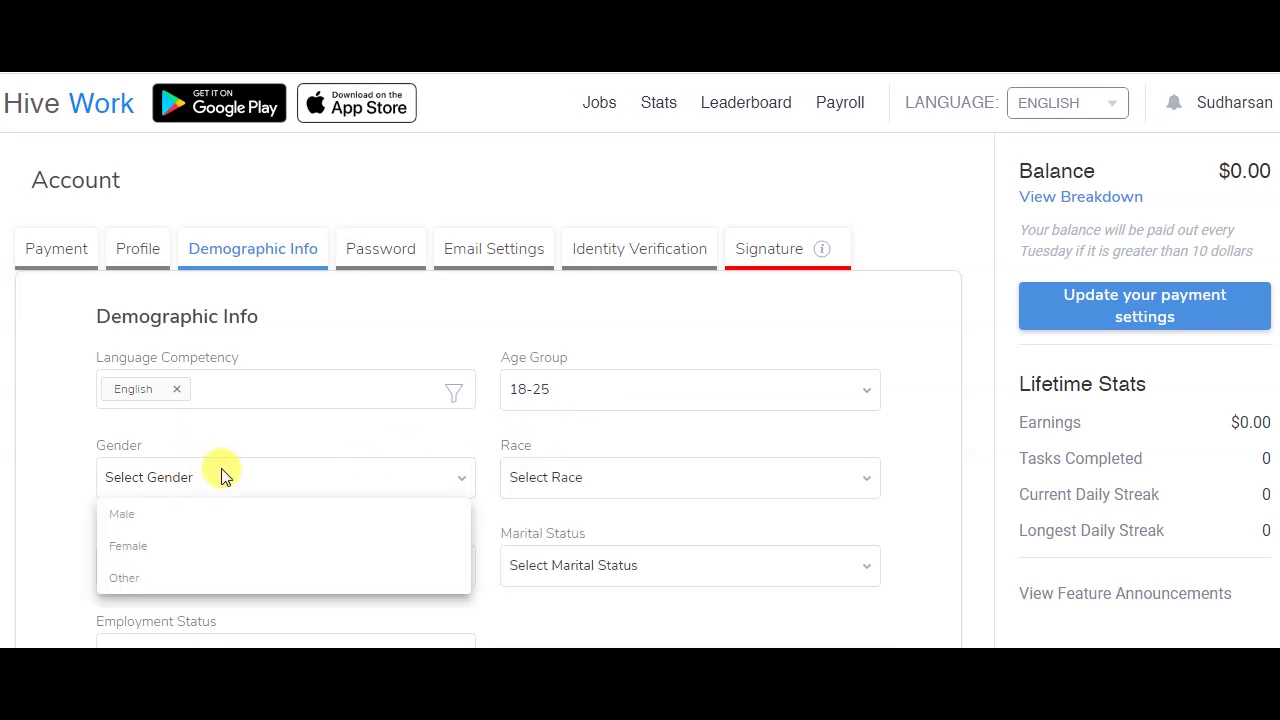
click(203, 514)
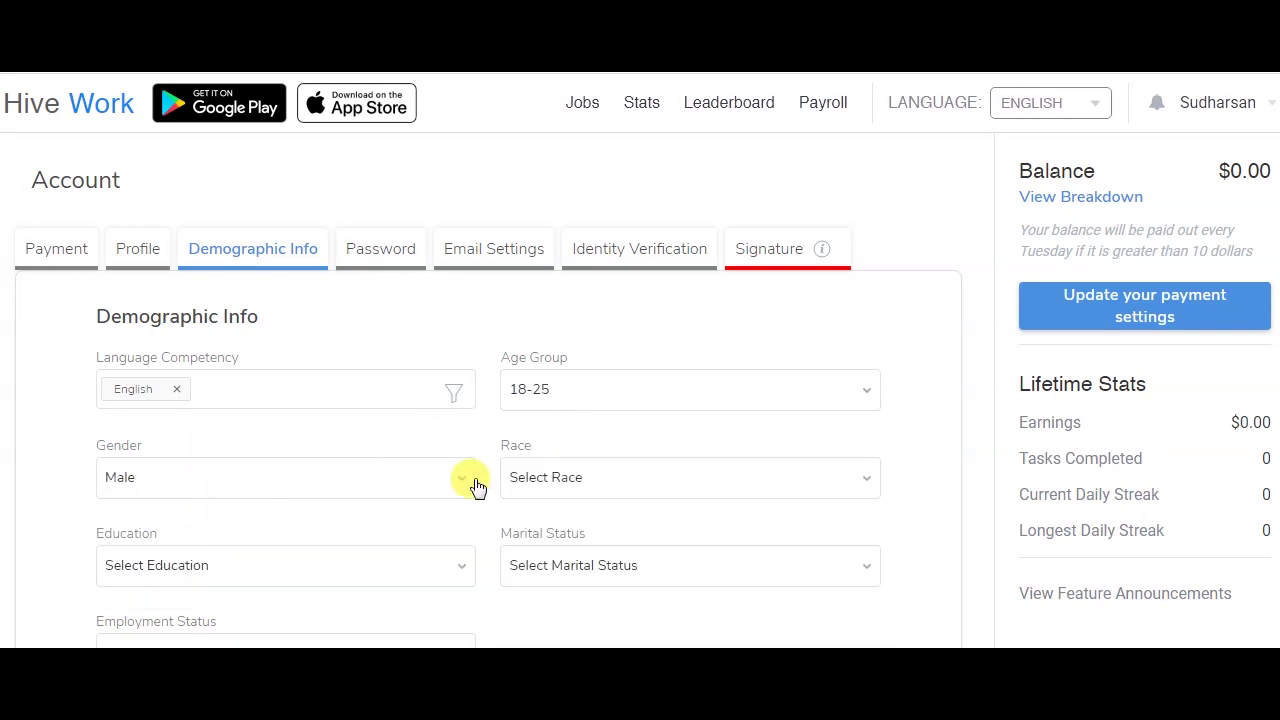
click(570, 479)
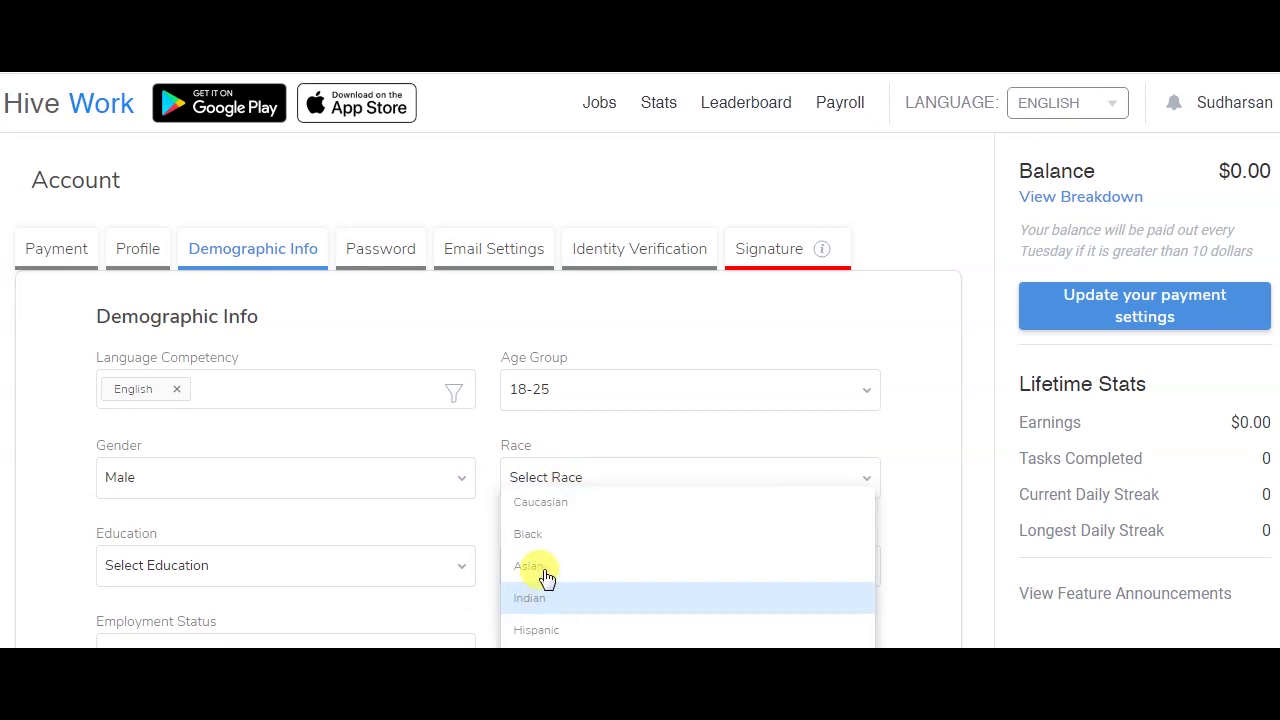
click(546, 606)
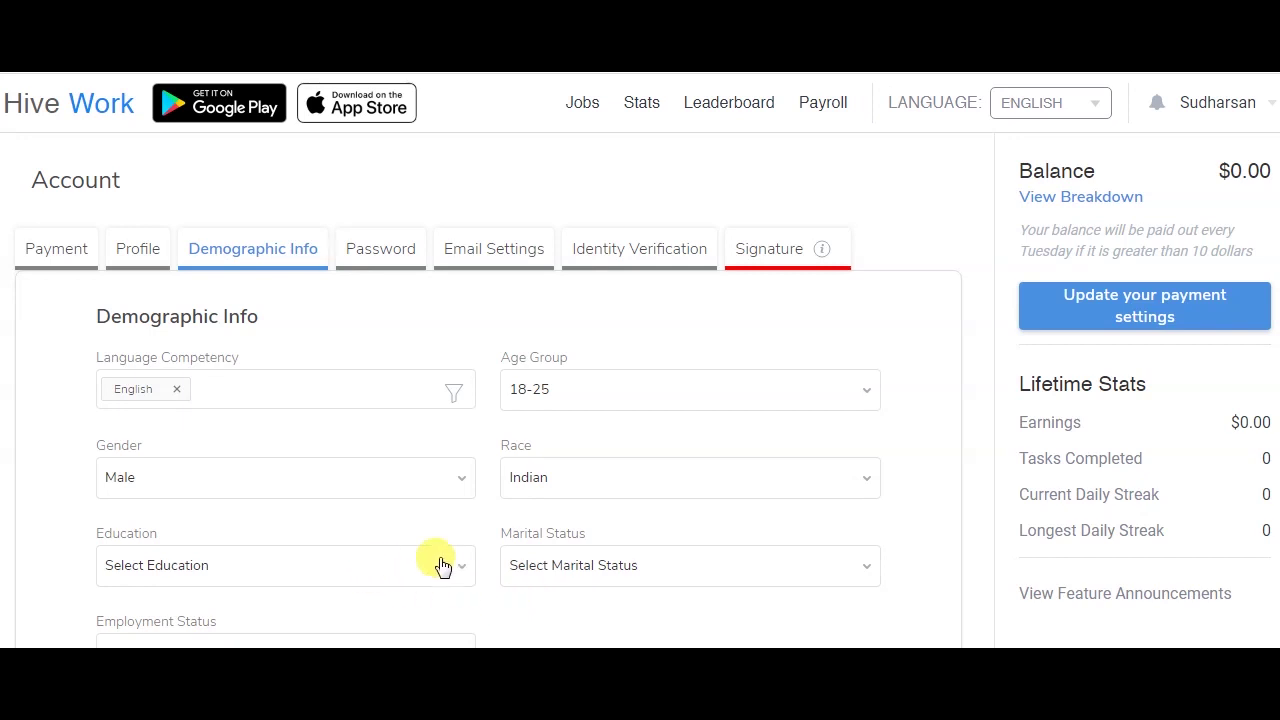
Step: View the marital status options without choosing one, and check the remaining demographic fields
click(612, 568)
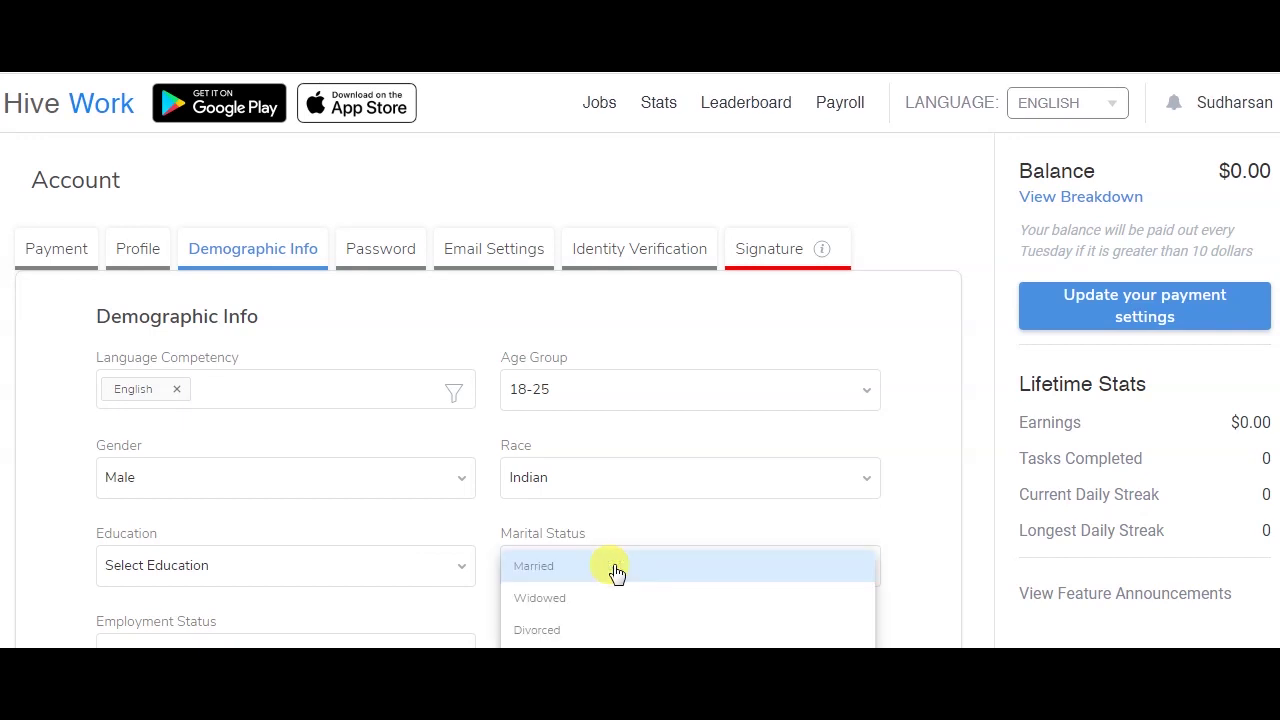
click(612, 508)
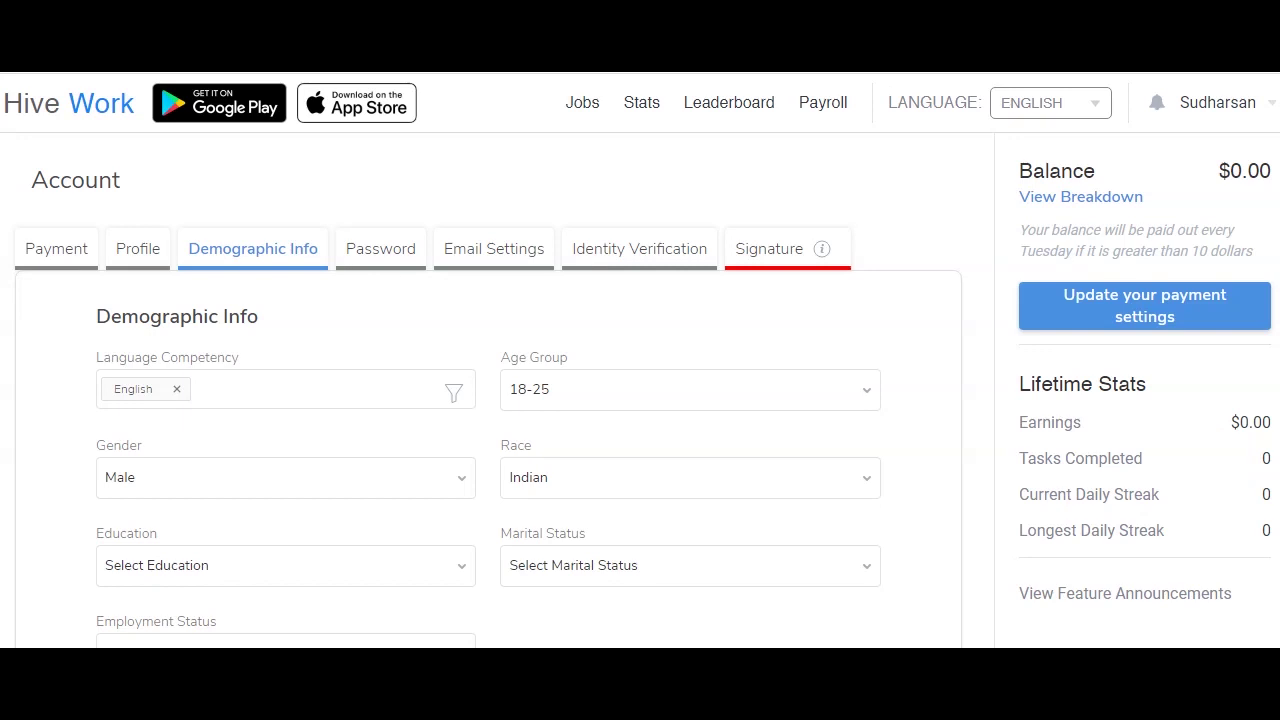
scroll(644, 400, down, 1)
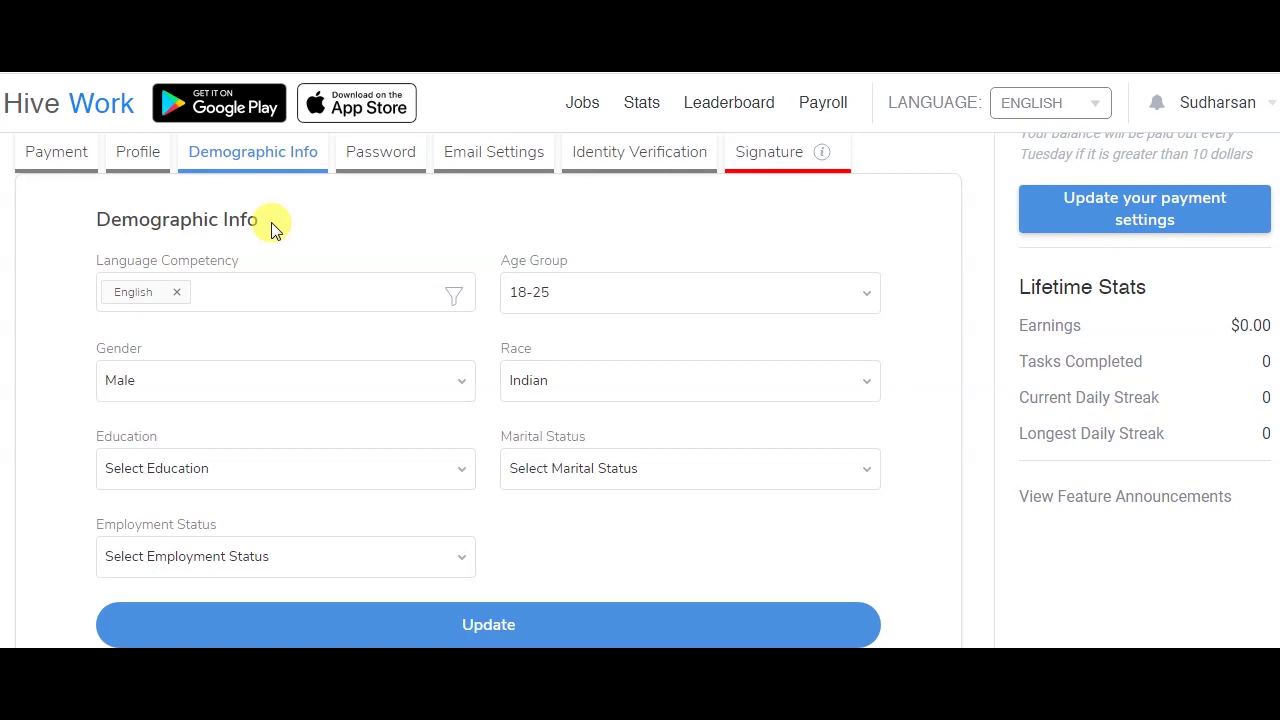
Step: Review the account's password, email notification and identity verification settings one after another
click(380, 154)
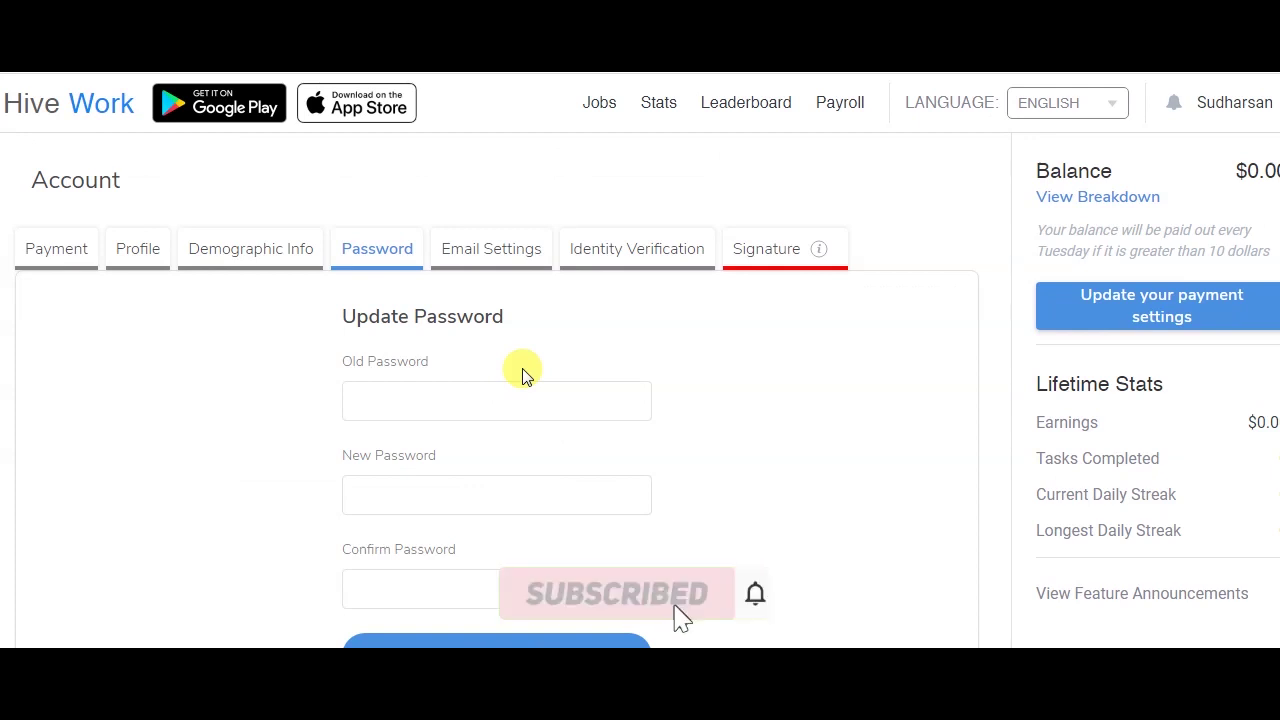
click(495, 255)
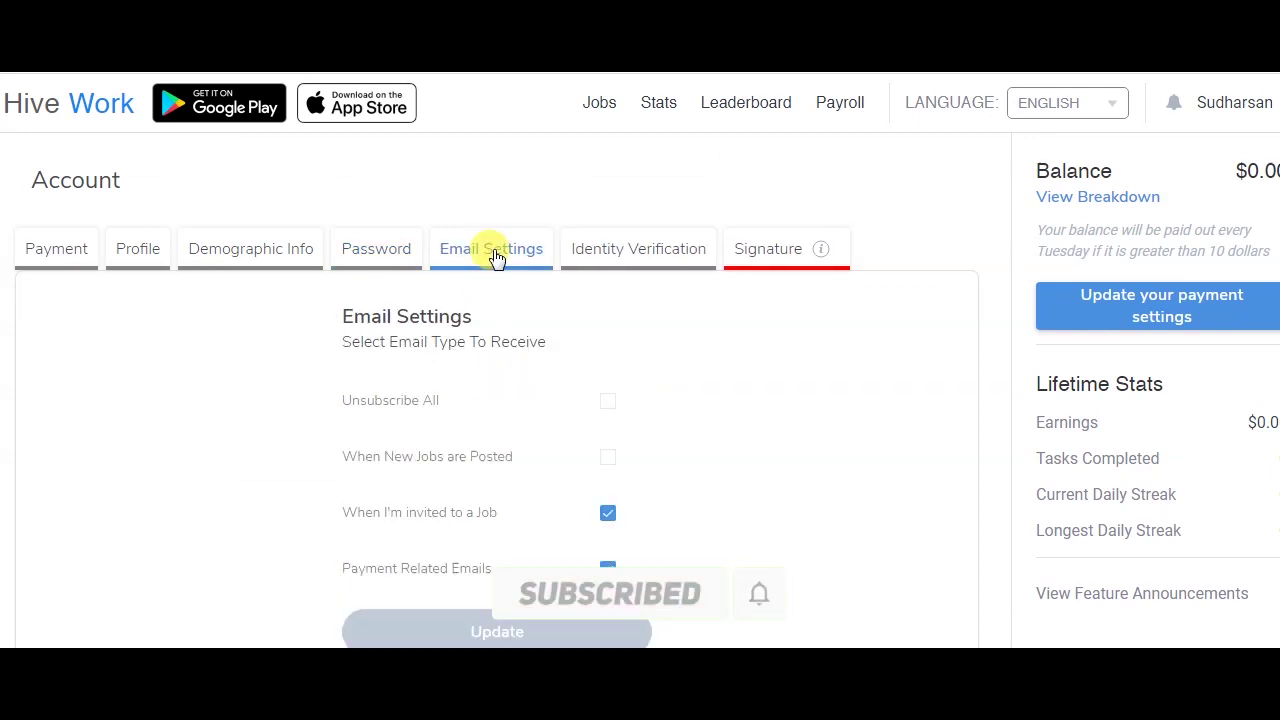
click(592, 256)
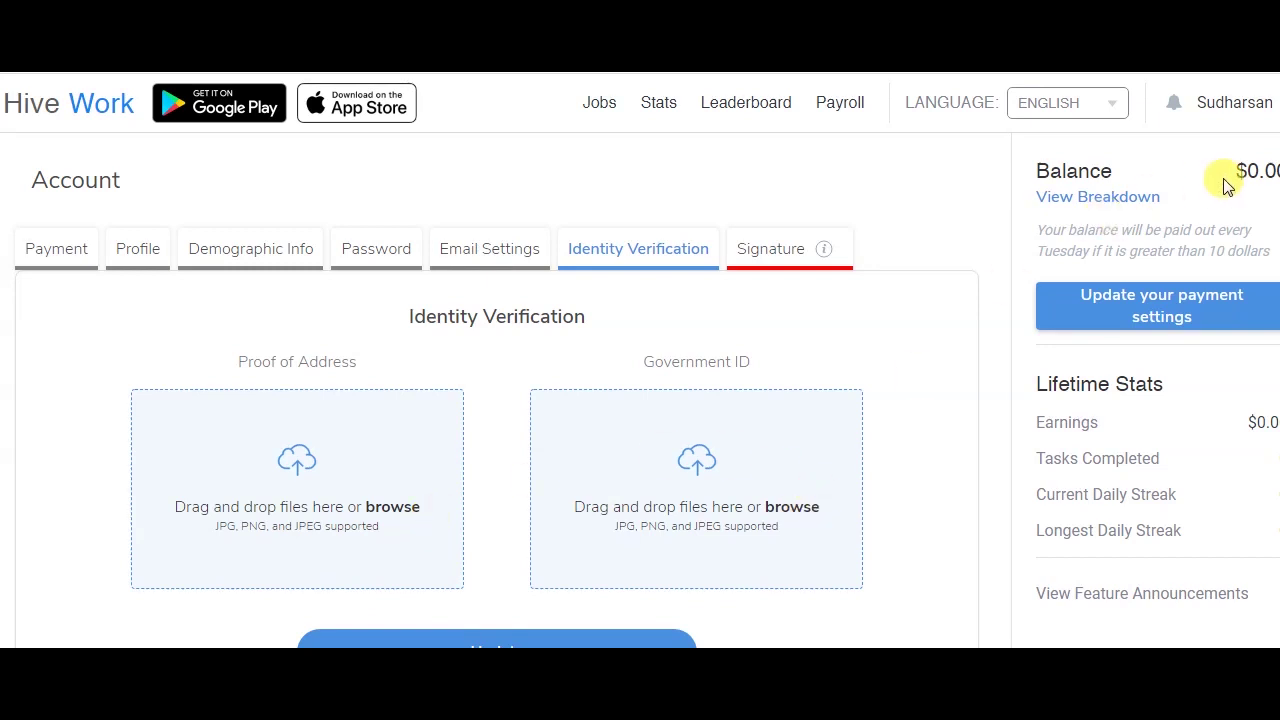
Step: Highlight the account balance amount and look through the Beginner Friendly Jobs with their pay rates
drag(1228, 186, 1272, 170)
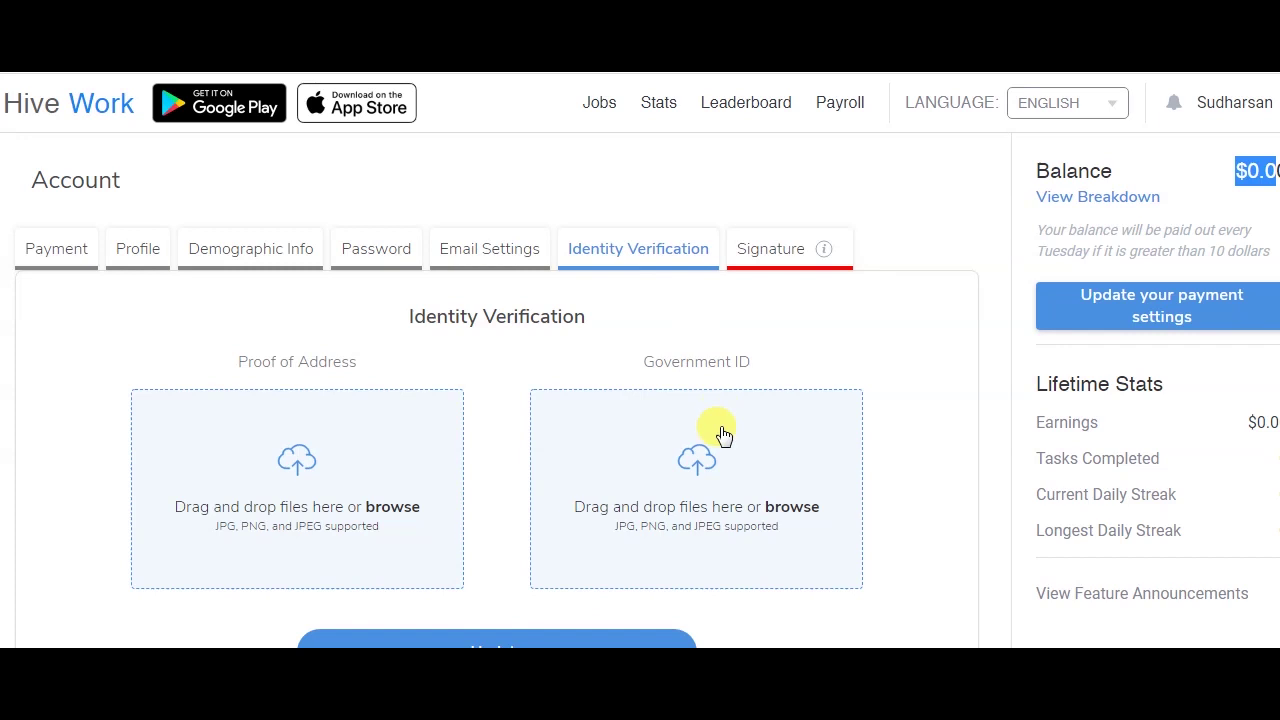
click(965, 525)
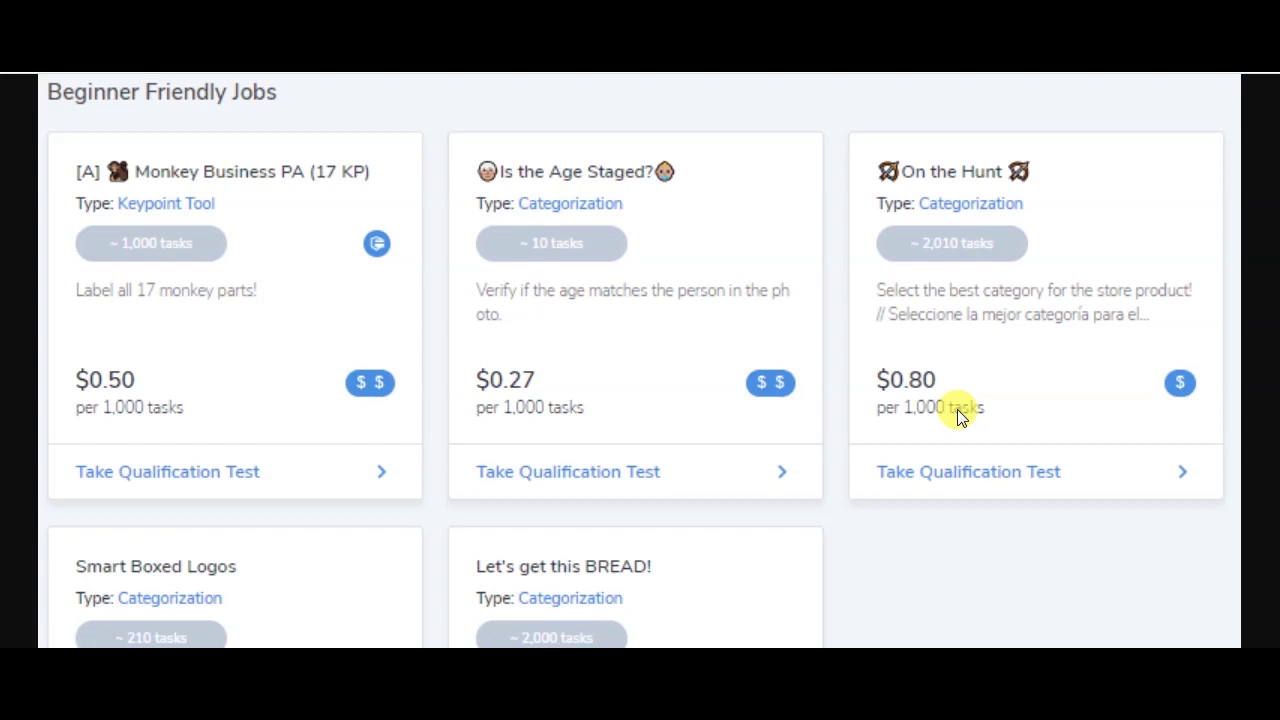
scroll(1076, 630, down, 3)
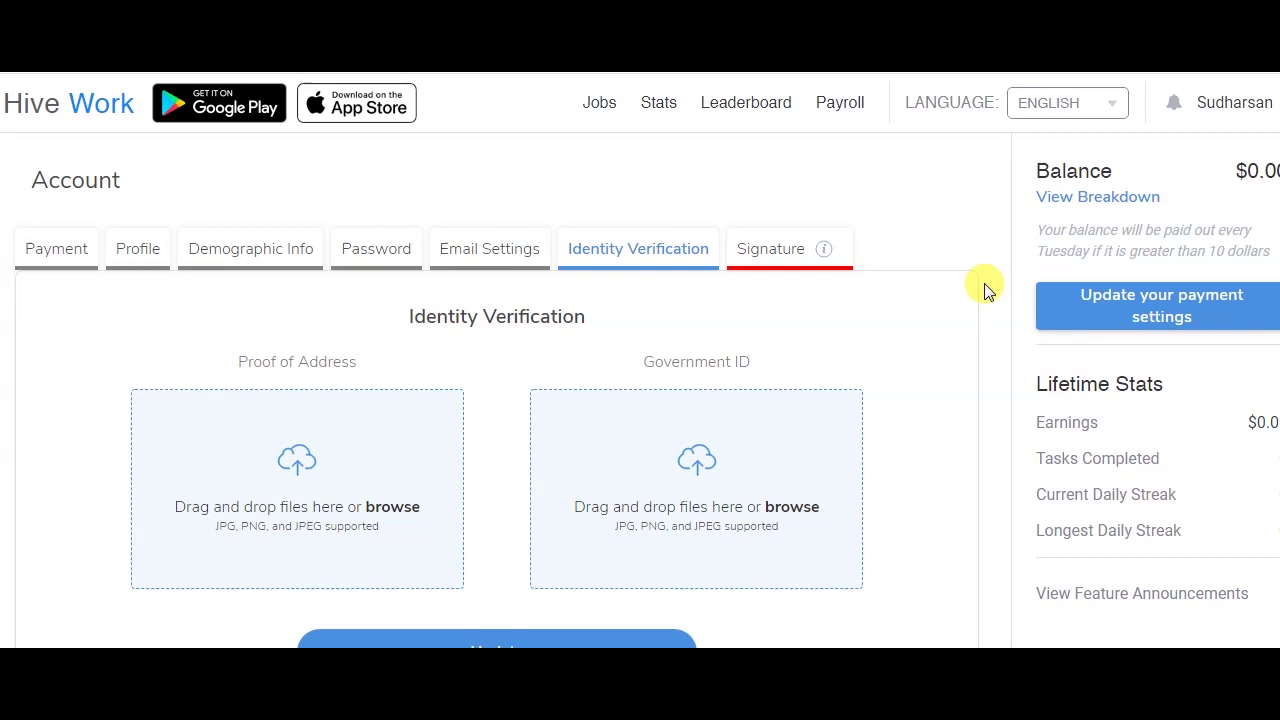
drag(1247, 170, 1275, 168)
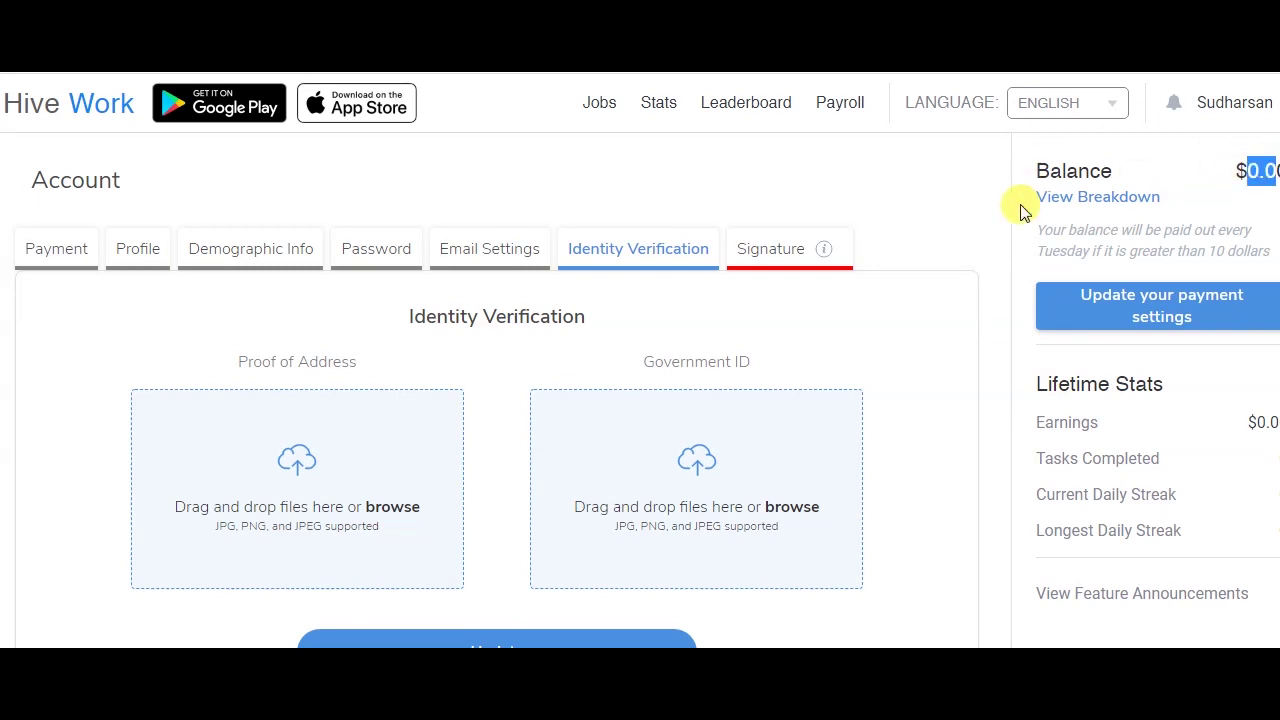